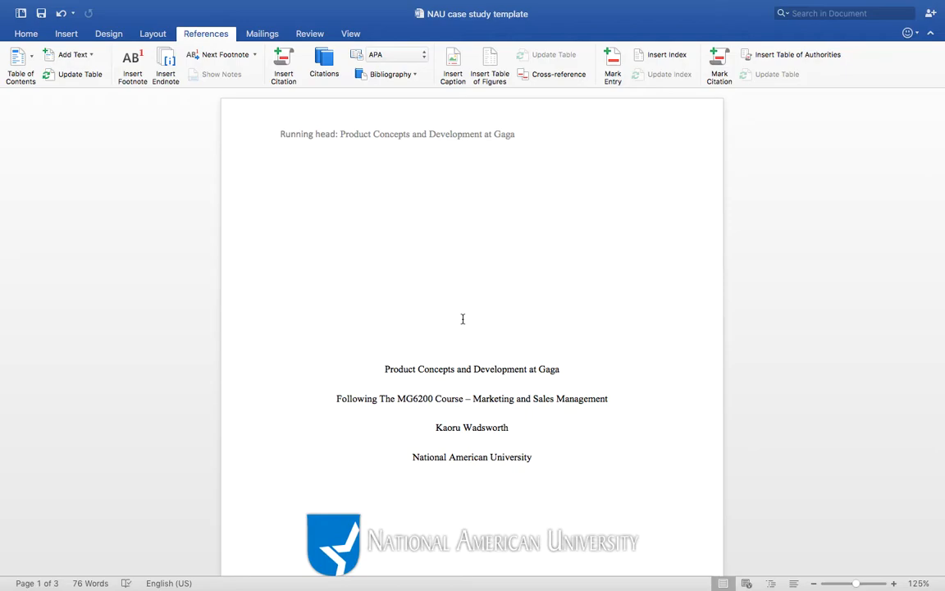
- Open the title page's running head for editing and look through the built-in header designs
{"action": "double_click", "coordinate": [475, 134]}
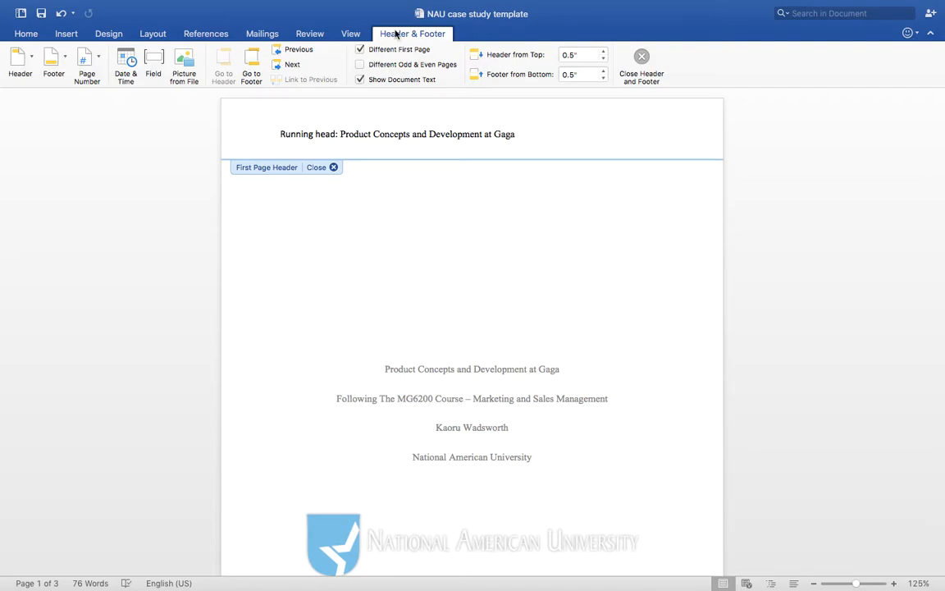
{"action": "left_click", "coordinate": [65, 34]}
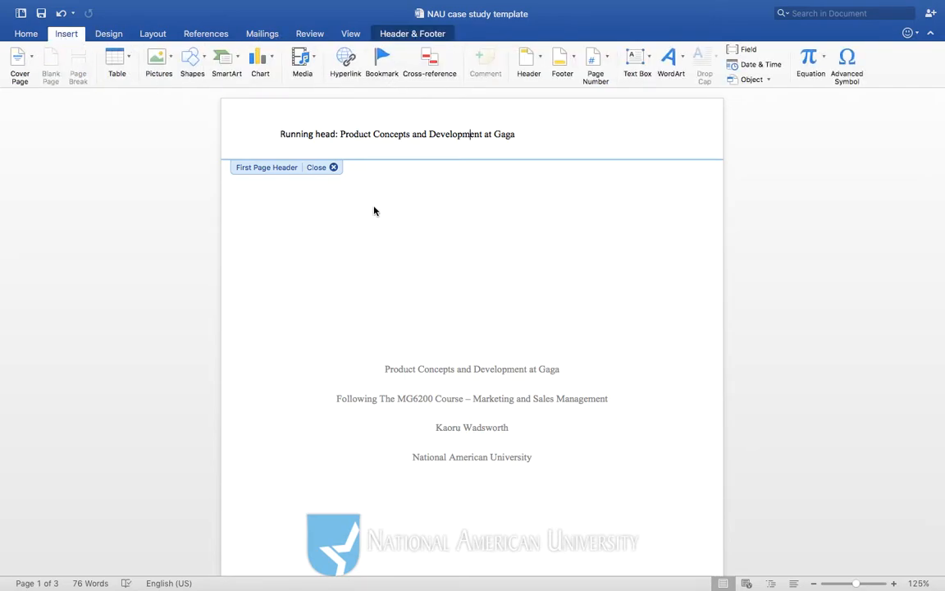
{"action": "left_click", "coordinate": [529, 59]}
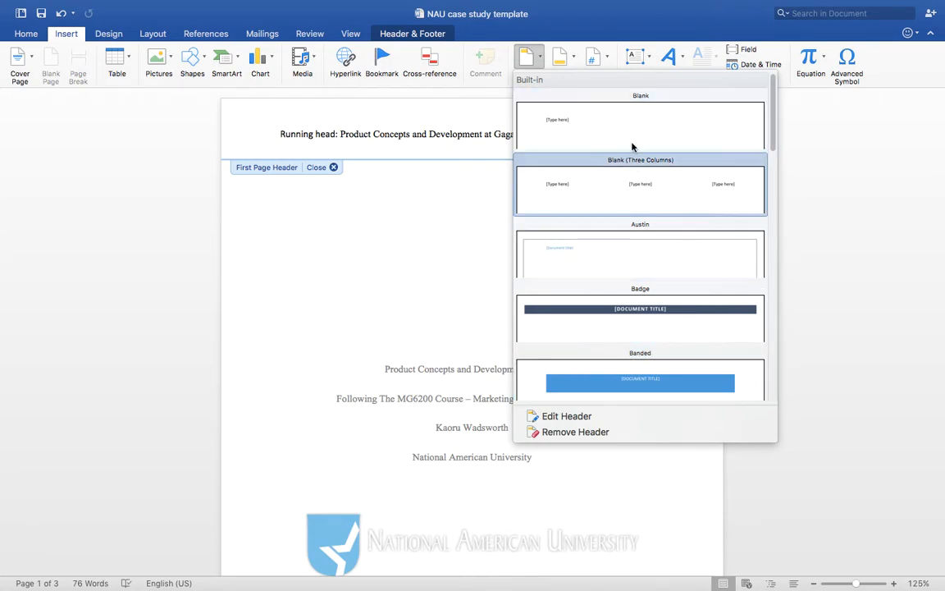
{"action": "left_click", "coordinate": [403, 217]}
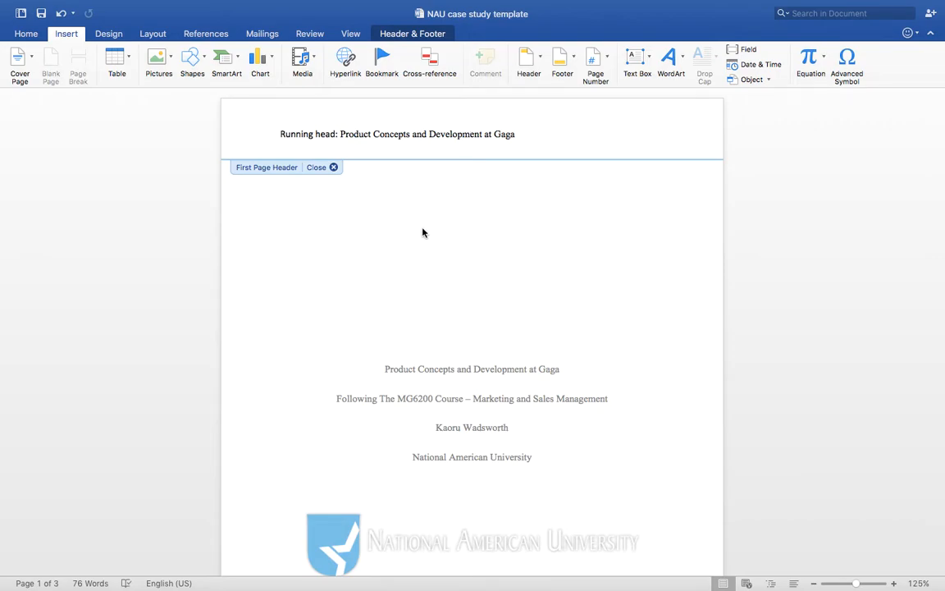
- Return from the header to the body text and highlight the course line on the title page
{"action": "scroll", "coordinate": [426, 246], "scroll_direction": "down", "scroll_amount": 1}
{"action": "scroll", "coordinate": [446, 322], "scroll_direction": "down", "scroll_amount": 1}
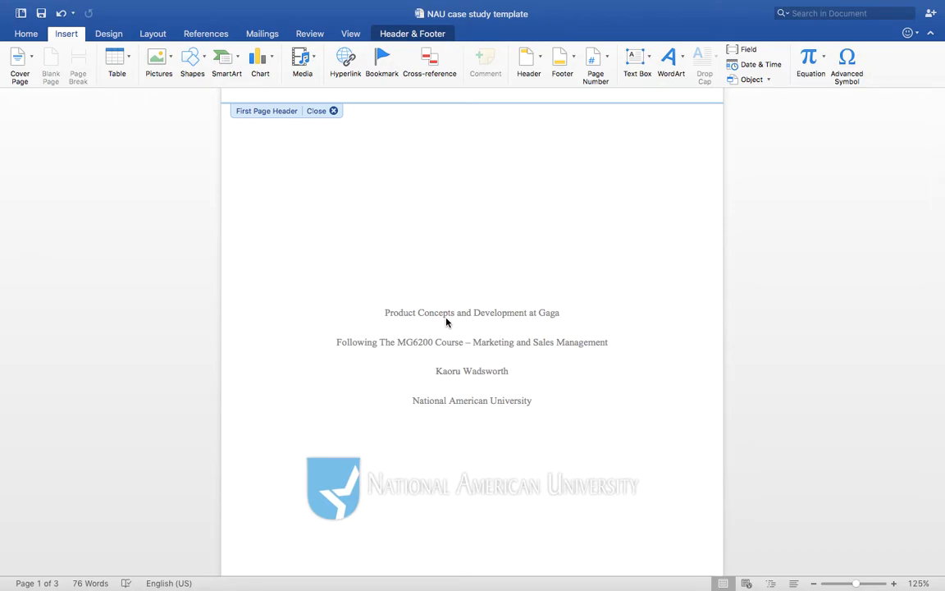
{"action": "double_click", "coordinate": [465, 310]}
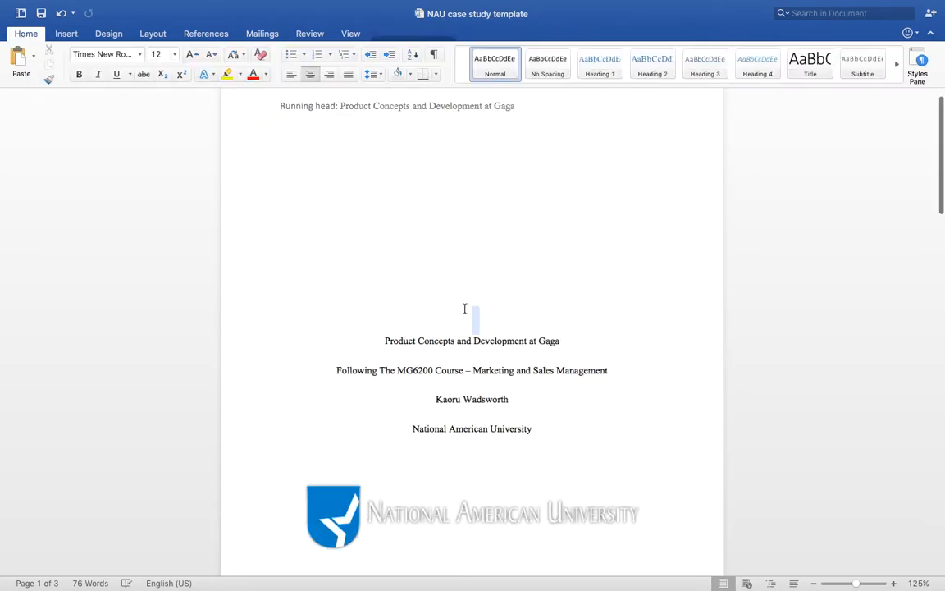
{"action": "triple_click", "coordinate": [445, 366]}
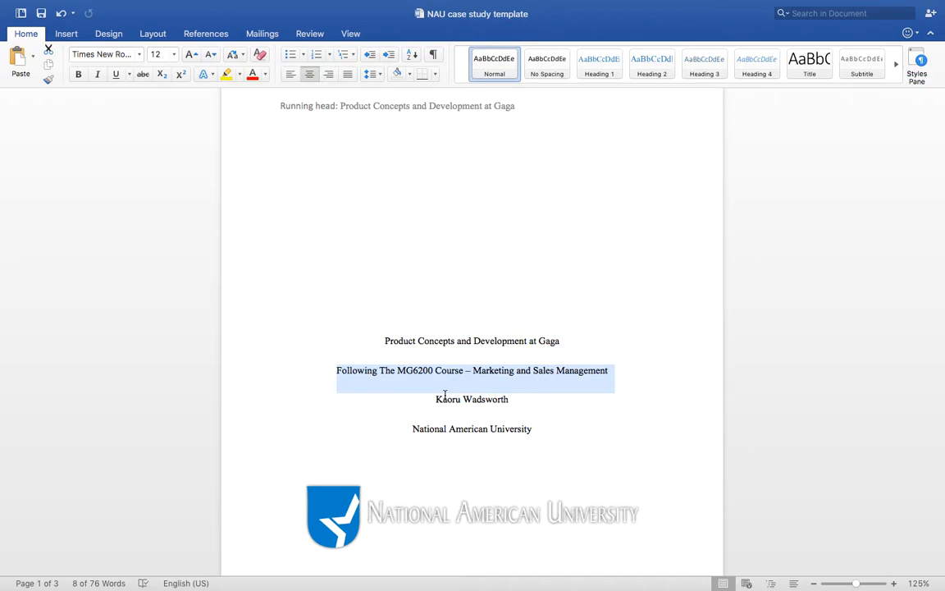
- Open the second page's header to examine its running title and page number, and return to the body text
{"action": "scroll", "coordinate": [444, 396], "scroll_direction": "down", "scroll_amount": 10}
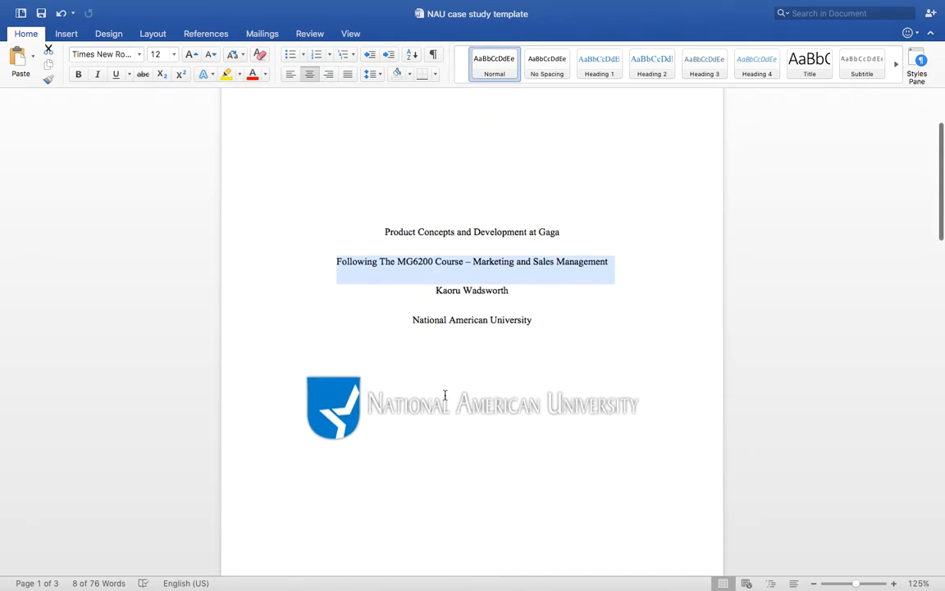
{"action": "scroll", "coordinate": [444, 395], "scroll_direction": "down", "scroll_amount": 2}
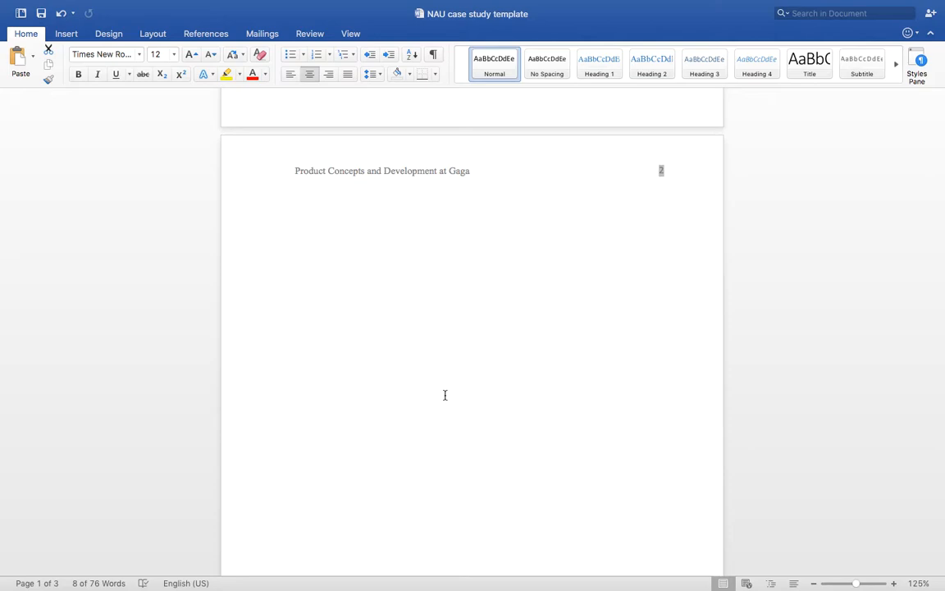
{"action": "scroll", "coordinate": [445, 395], "scroll_direction": "up", "scroll_amount": 1}
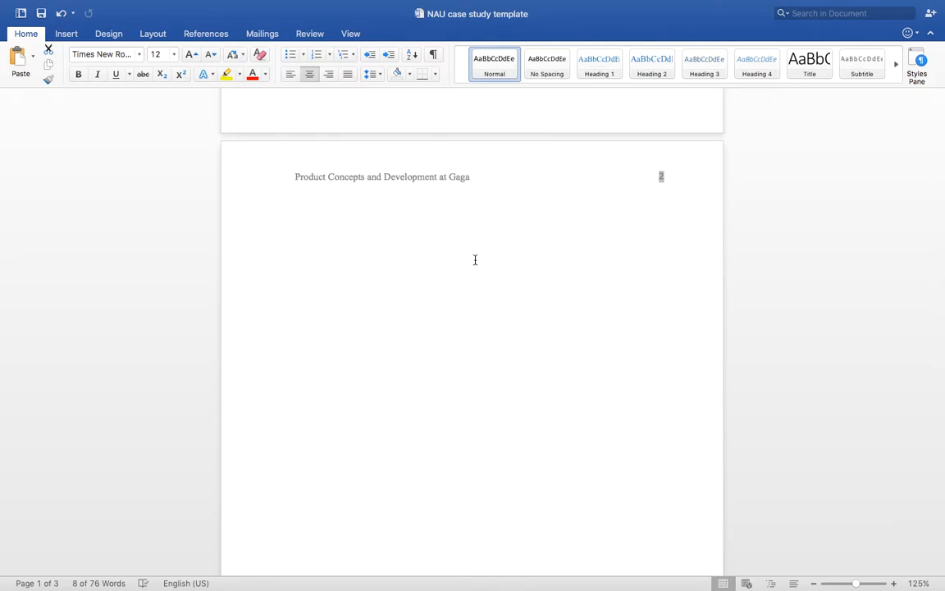
{"action": "double_click", "coordinate": [428, 177]}
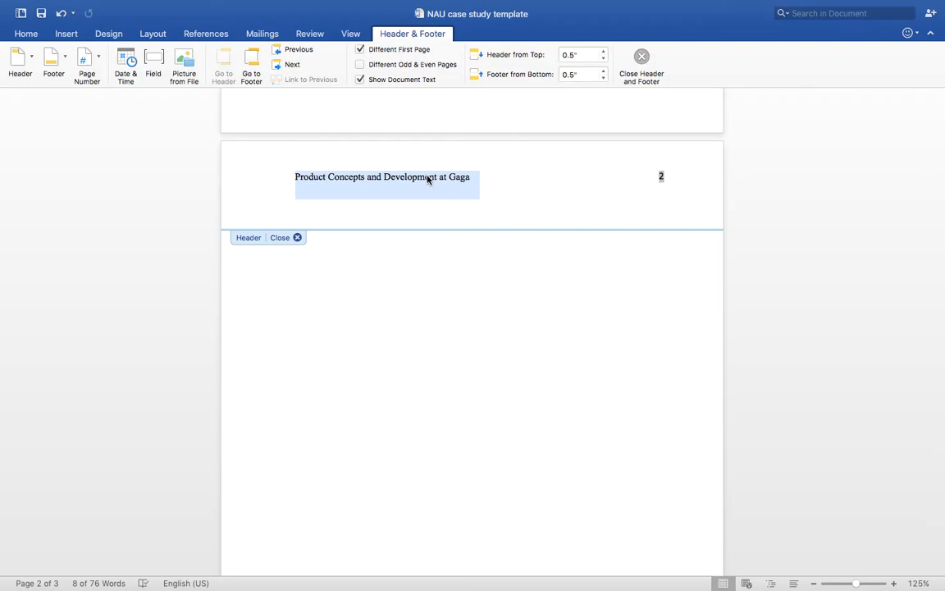
{"action": "double_click", "coordinate": [434, 314]}
- Select the heading "1. Introduction of the case study" on page 3 and check its style
{"action": "scroll", "coordinate": [435, 309], "scroll_direction": "down", "scroll_amount": 1}
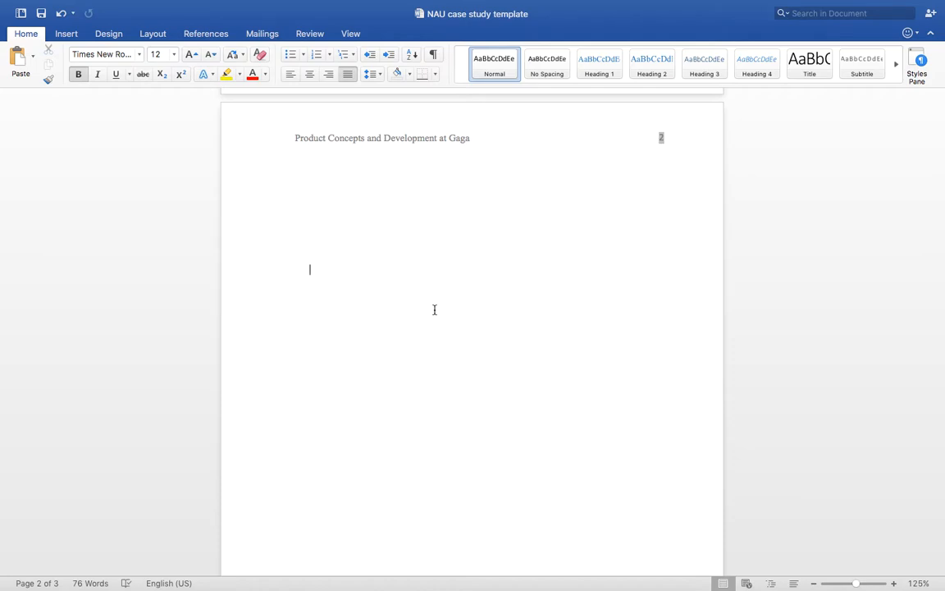
{"action": "scroll", "coordinate": [435, 309], "scroll_direction": "down", "scroll_amount": 10}
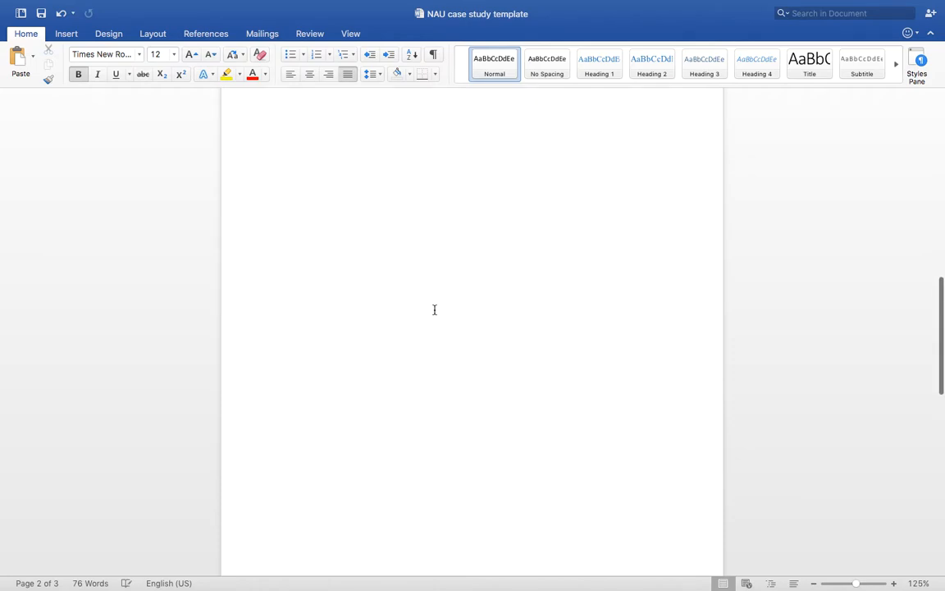
{"action": "scroll", "coordinate": [435, 309], "scroll_direction": "down", "scroll_amount": 1}
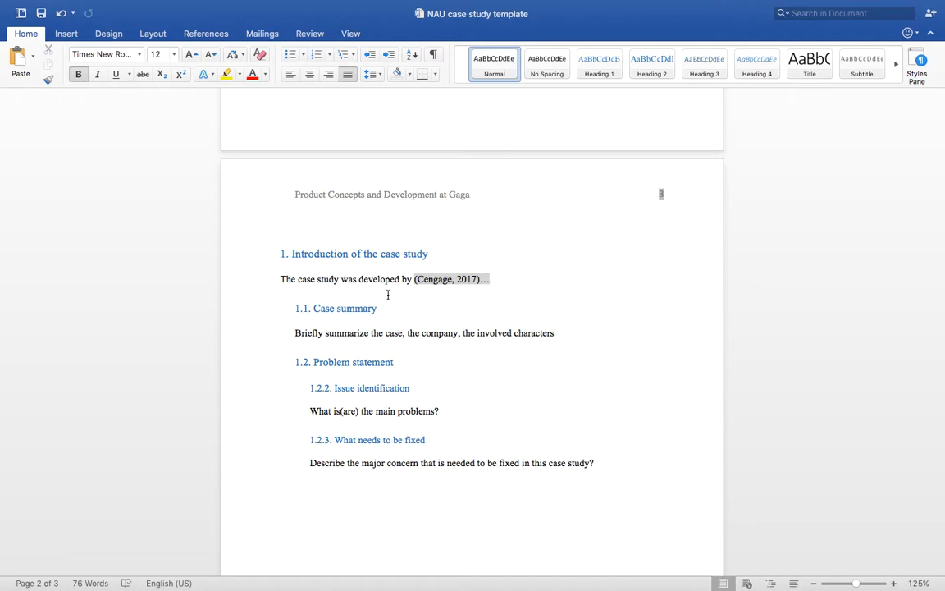
{"action": "double_click", "coordinate": [386, 256]}
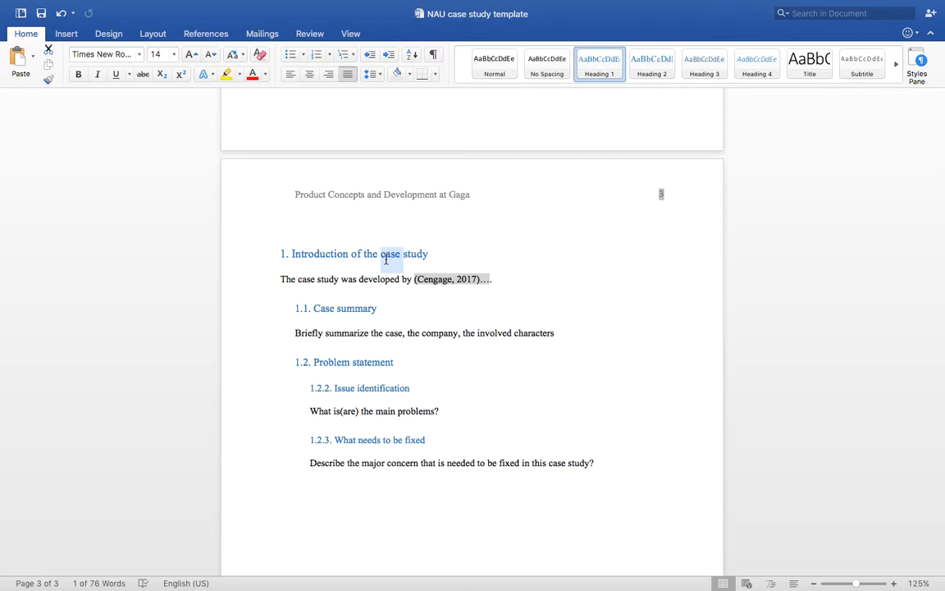
{"action": "triple_click", "coordinate": [386, 257]}
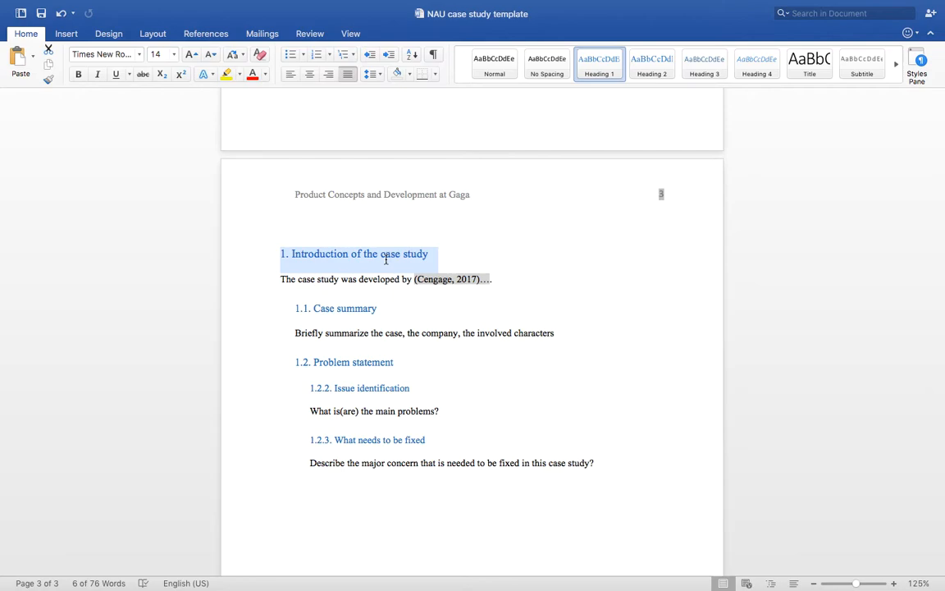
{"action": "left_click", "coordinate": [405, 279]}
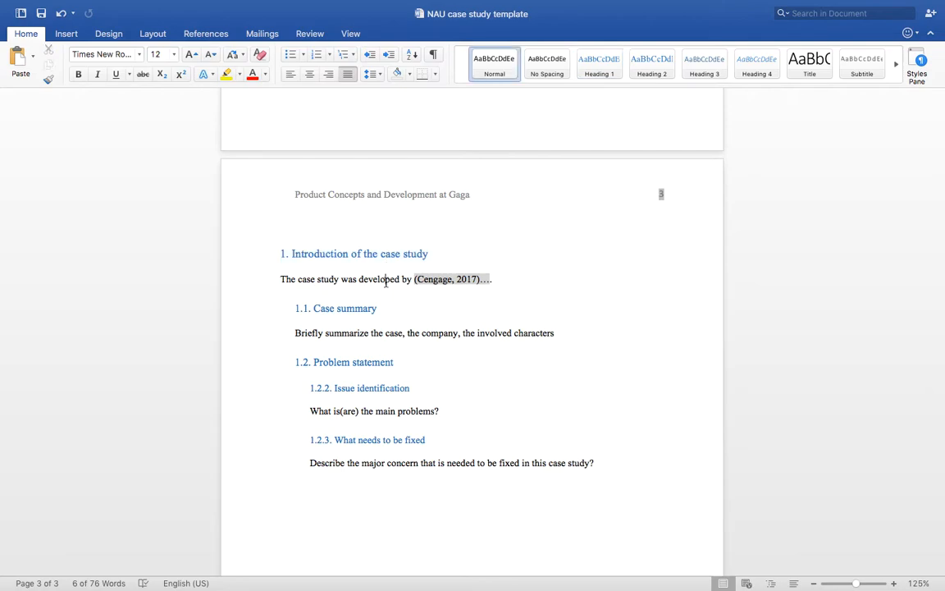
{"action": "left_click", "coordinate": [381, 254]}
{"action": "triple_click", "coordinate": [382, 254]}
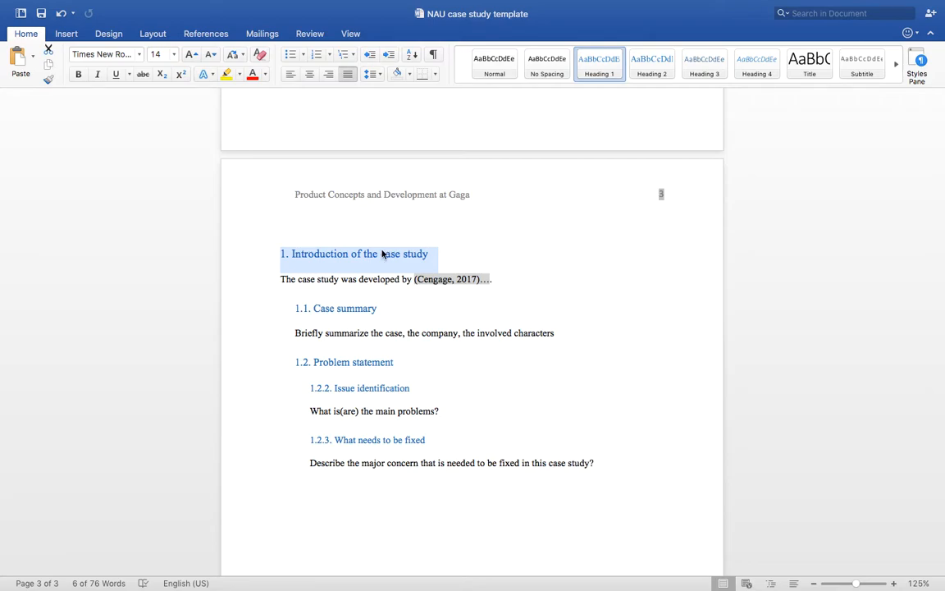
- Add the heading "1. Introduction of the case study" to the table of contents as Level 1
{"action": "left_click", "coordinate": [205, 33]}
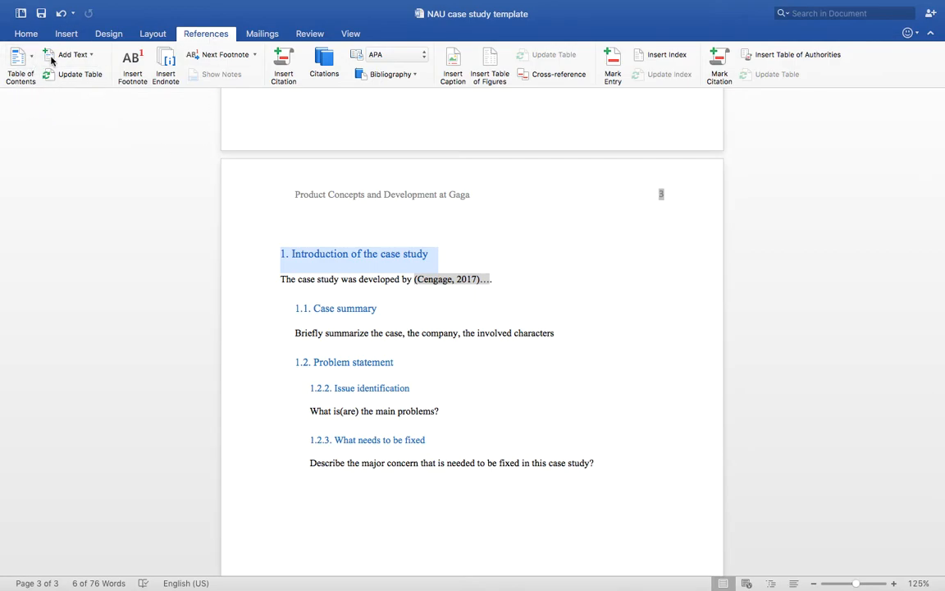
{"action": "double_click", "coordinate": [333, 254]}
{"action": "triple_click", "coordinate": [333, 255]}
{"action": "left_click", "coordinate": [88, 62]}
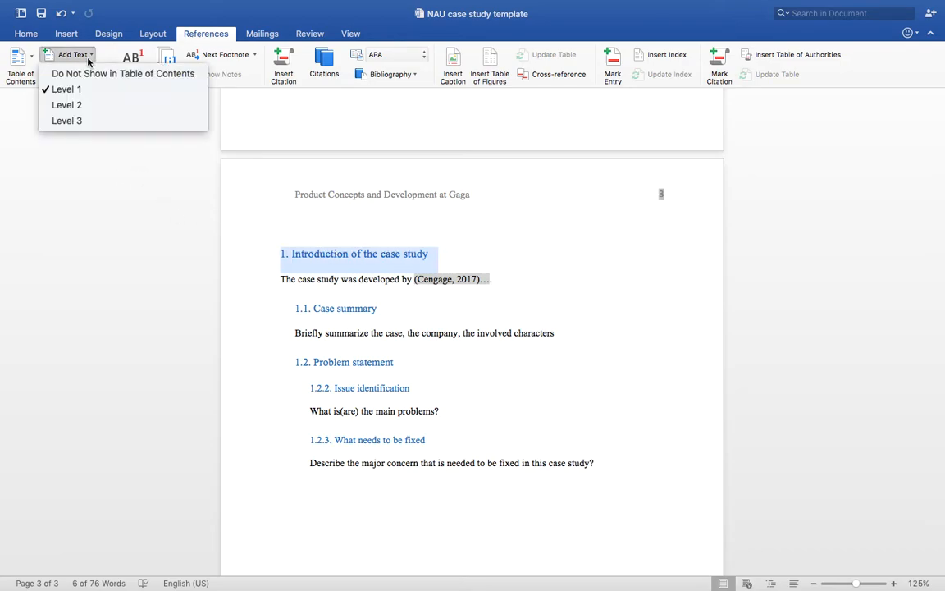
{"action": "left_click", "coordinate": [80, 90]}
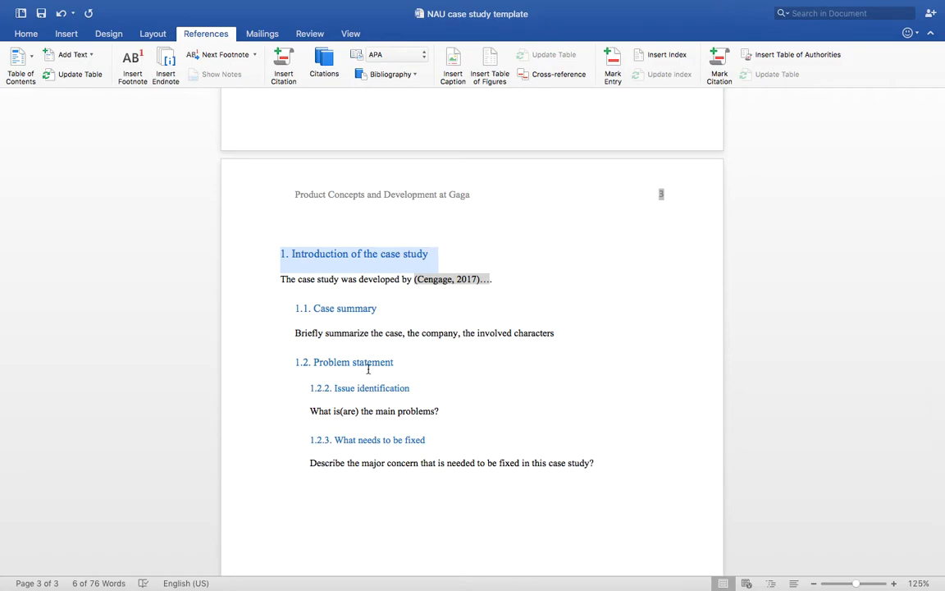
- Check which table of contents level is assigned to the heading "1.1. Case summary"
{"action": "triple_click", "coordinate": [348, 308]}
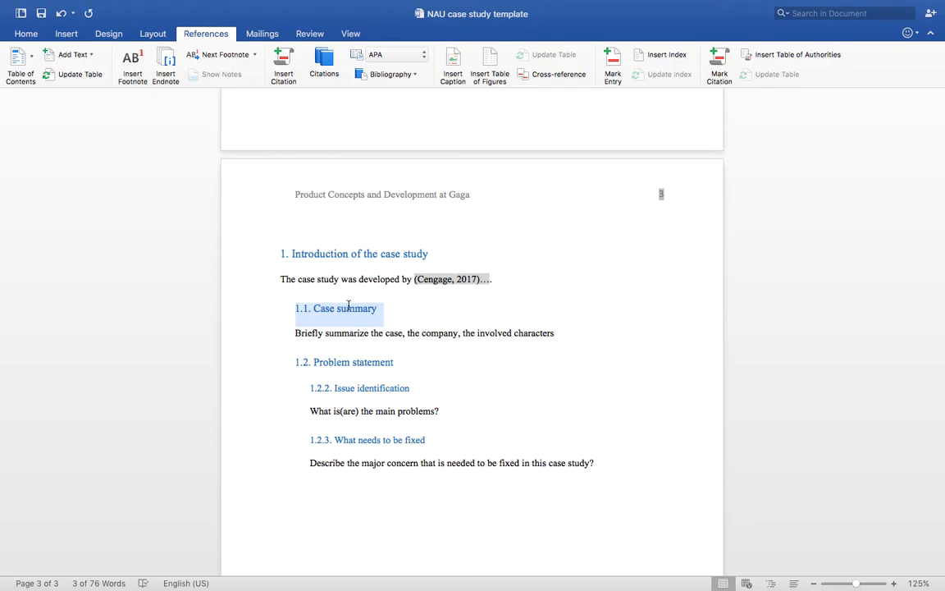
{"action": "left_click", "coordinate": [81, 55]}
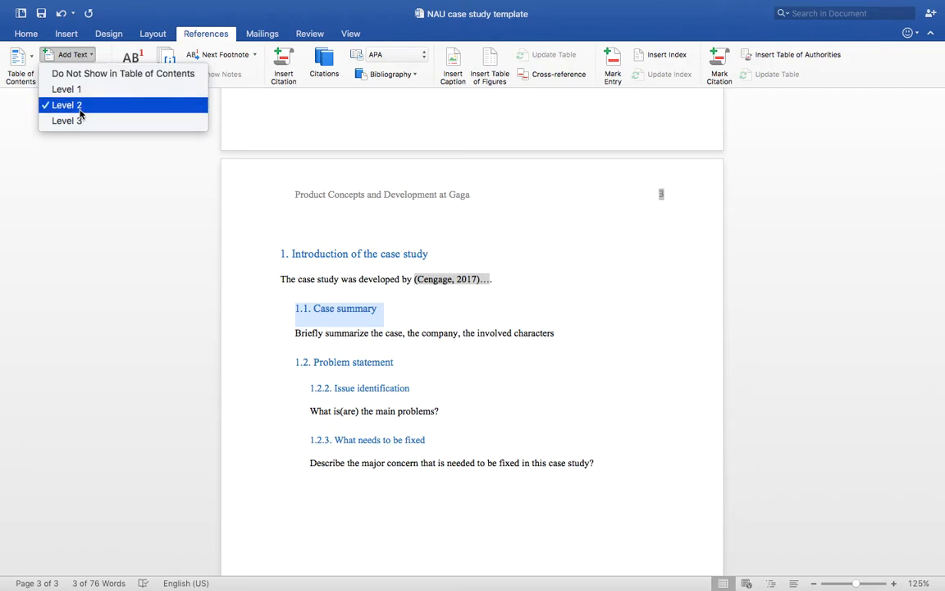
{"action": "left_click", "coordinate": [361, 388]}
- Check which table of contents level is assigned to the heading "1.2.2. Issue identification"
{"action": "triple_click", "coordinate": [361, 389]}
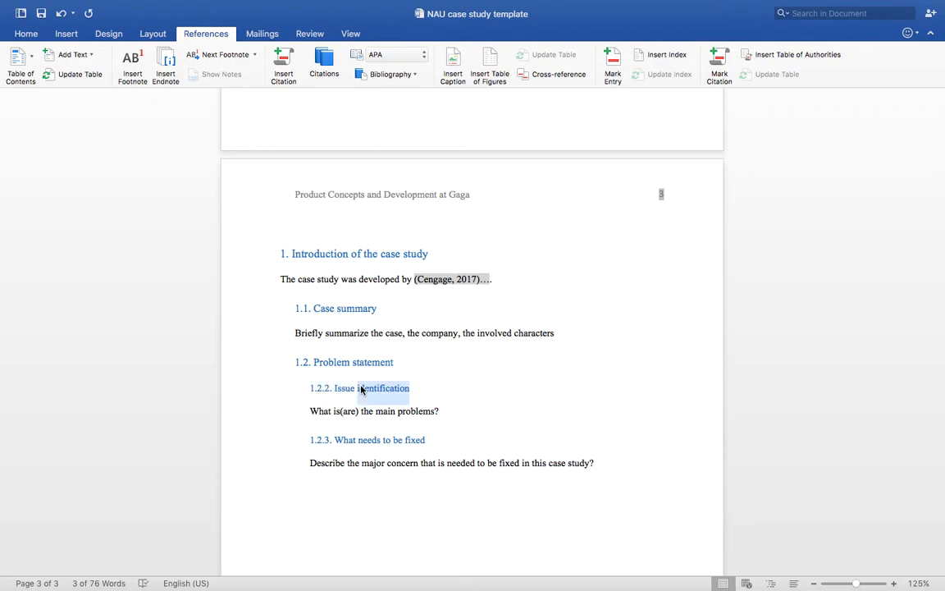
{"action": "left_click", "coordinate": [75, 55]}
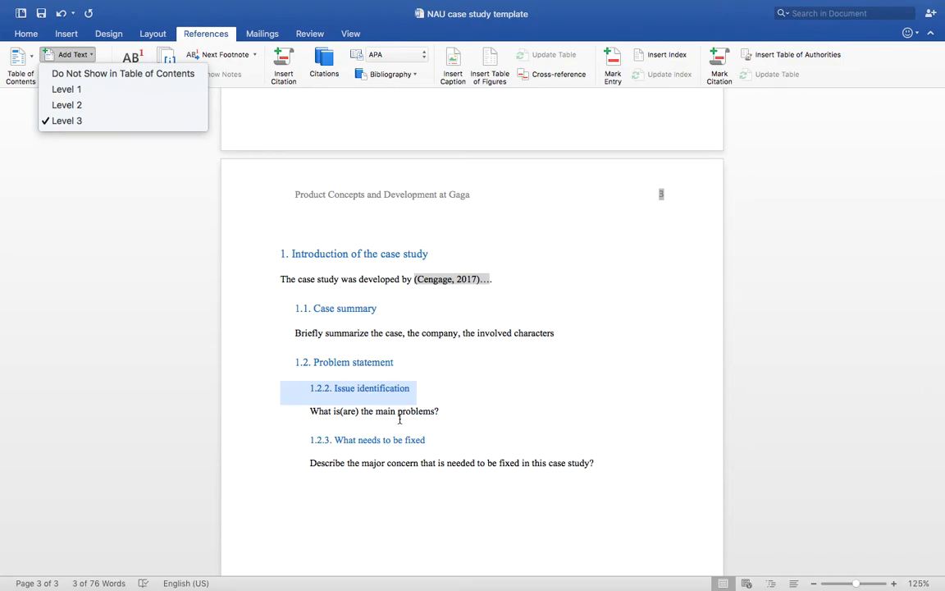
{"action": "scroll", "coordinate": [400, 419], "scroll_direction": "down", "scroll_amount": 3}
{"action": "scroll", "coordinate": [399, 419], "scroll_direction": "down", "scroll_amount": 5}
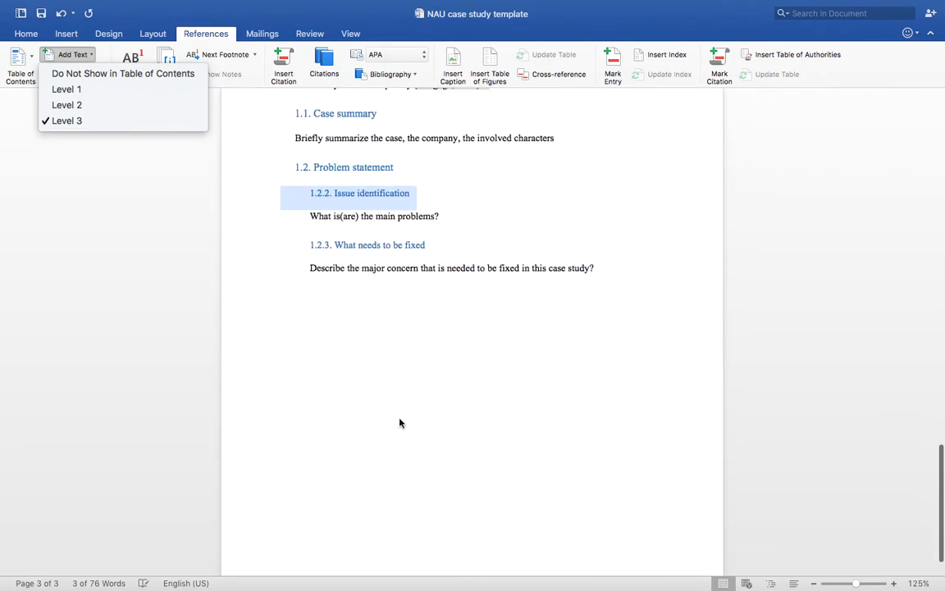
{"action": "left_click", "coordinate": [419, 370]}
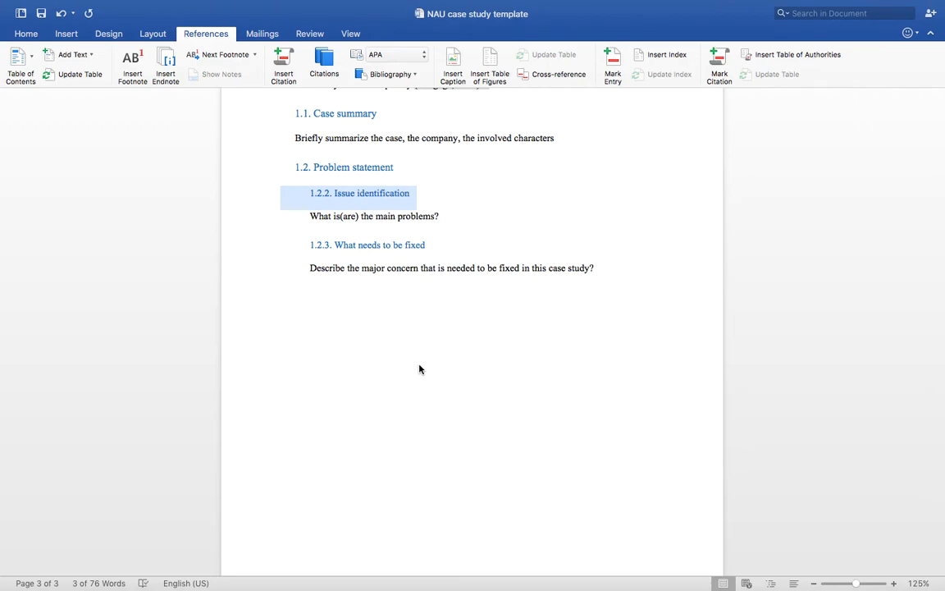
- Place the cursor at the end of the introduction sentence and choose APA as the citation style
{"action": "scroll", "coordinate": [430, 289], "scroll_direction": "up", "scroll_amount": 5}
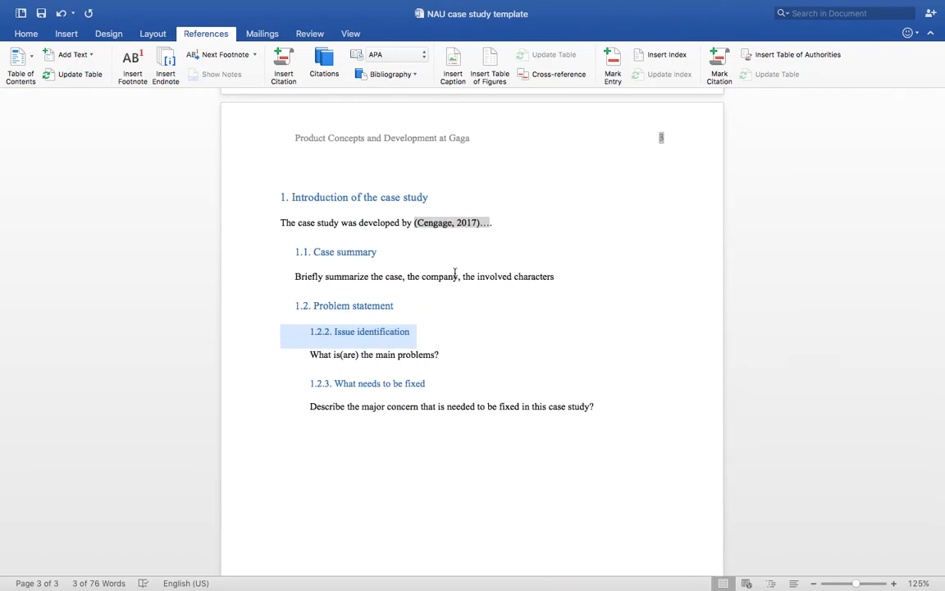
{"action": "left_click", "coordinate": [521, 226]}
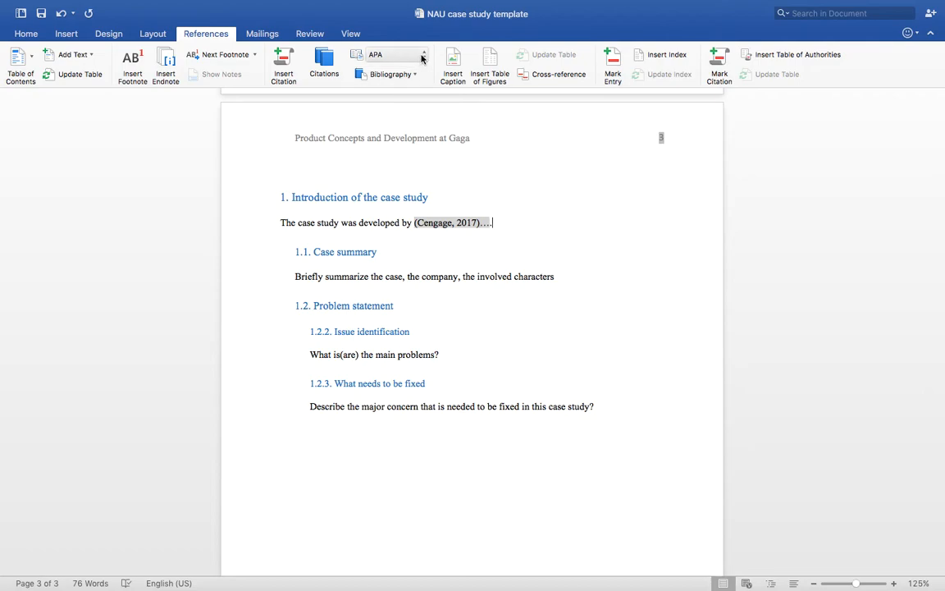
{"action": "left_click", "coordinate": [383, 55]}
{"action": "left_click", "coordinate": [385, 56]}
{"action": "left_click", "coordinate": [385, 55]}
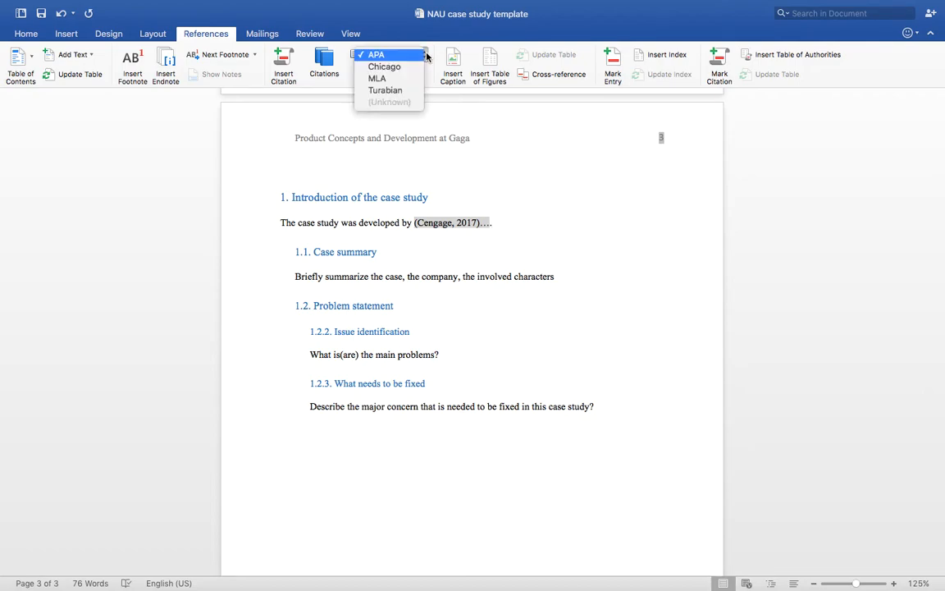
{"action": "left_click", "coordinate": [385, 59]}
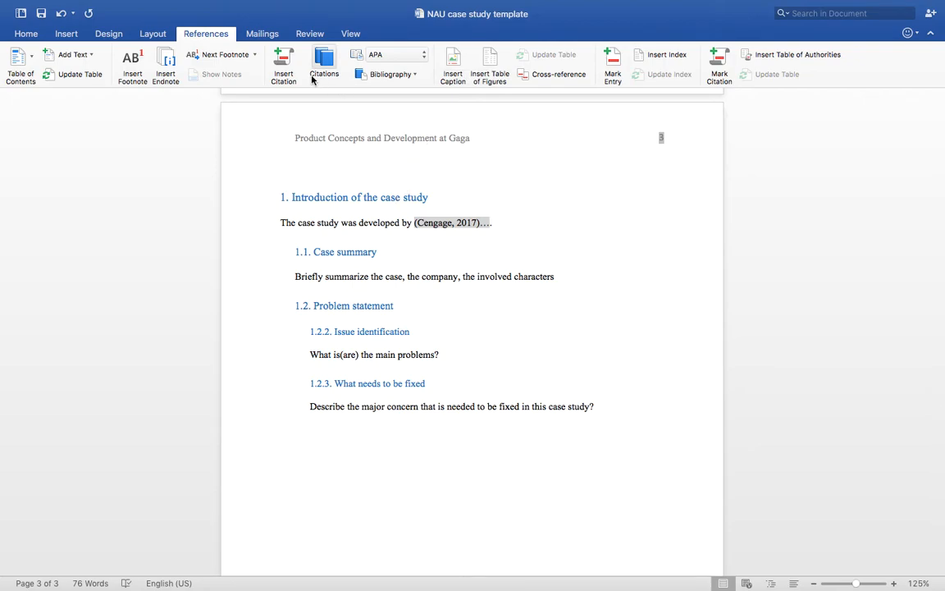
- Examine the available source types and the recommended web site fields for a new citation source, closing it without saving
{"action": "left_click", "coordinate": [284, 66]}
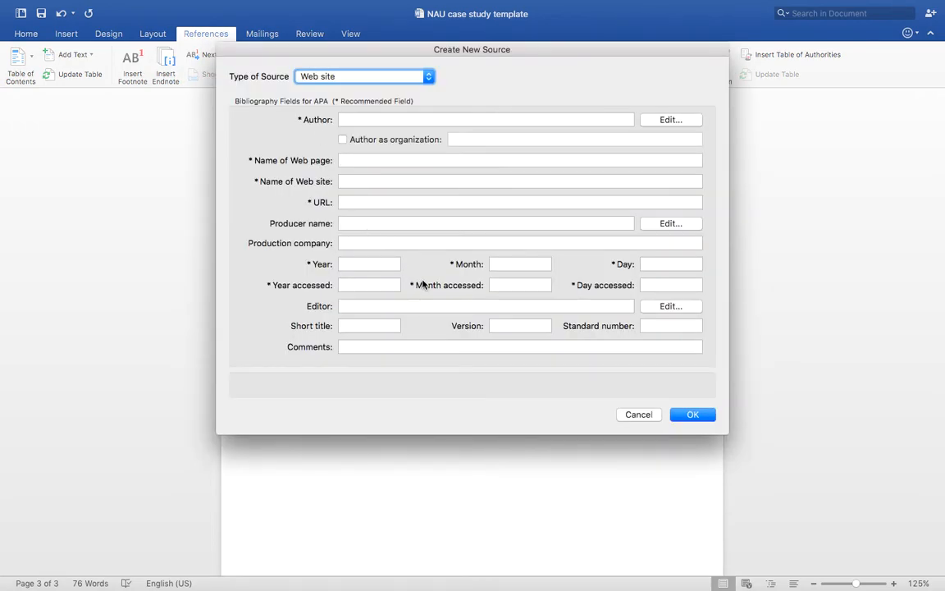
{"action": "left_click", "coordinate": [385, 76]}
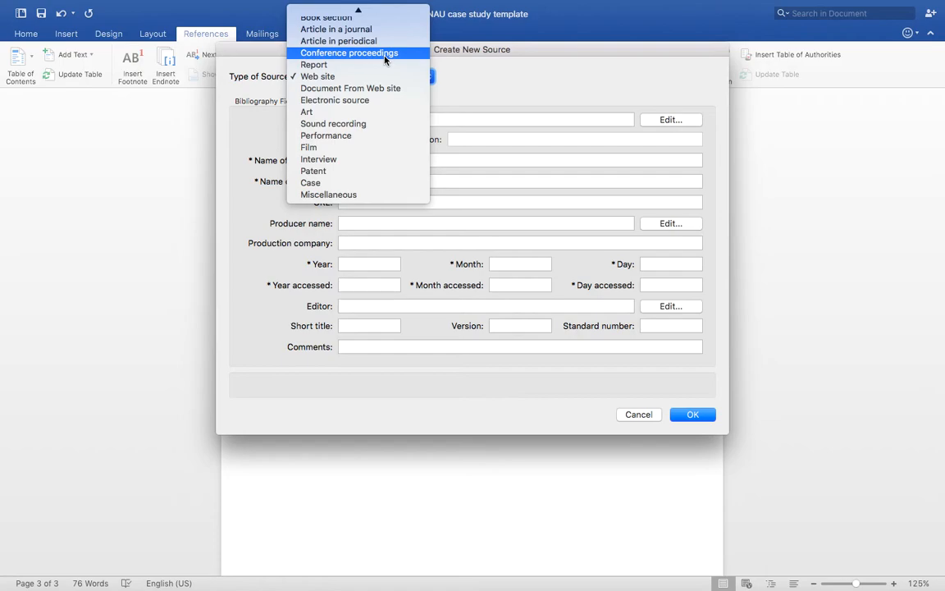
{"action": "left_click", "coordinate": [490, 120]}
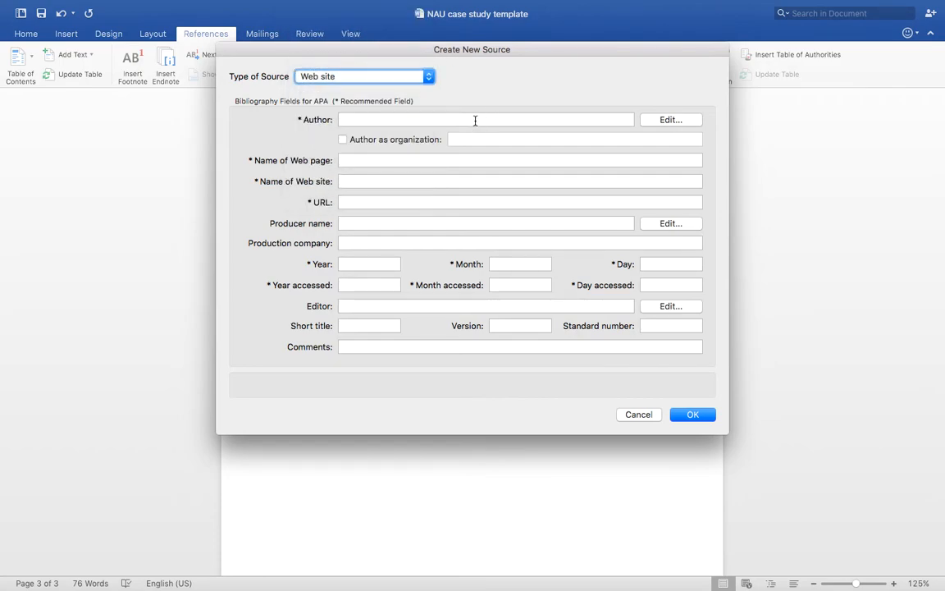
{"action": "left_click", "coordinate": [475, 120]}
{"action": "left_click", "coordinate": [452, 163]}
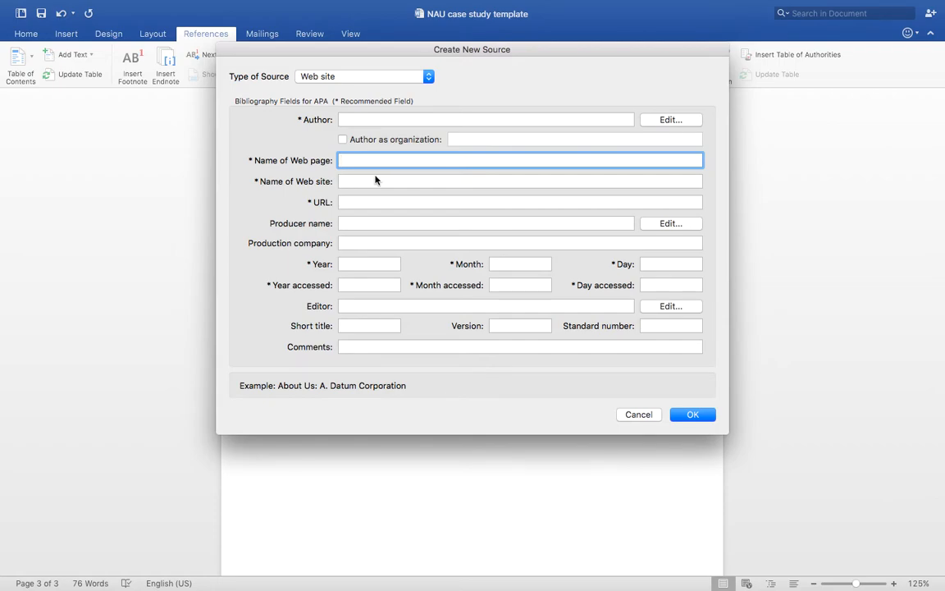
{"action": "left_click", "coordinate": [631, 415]}
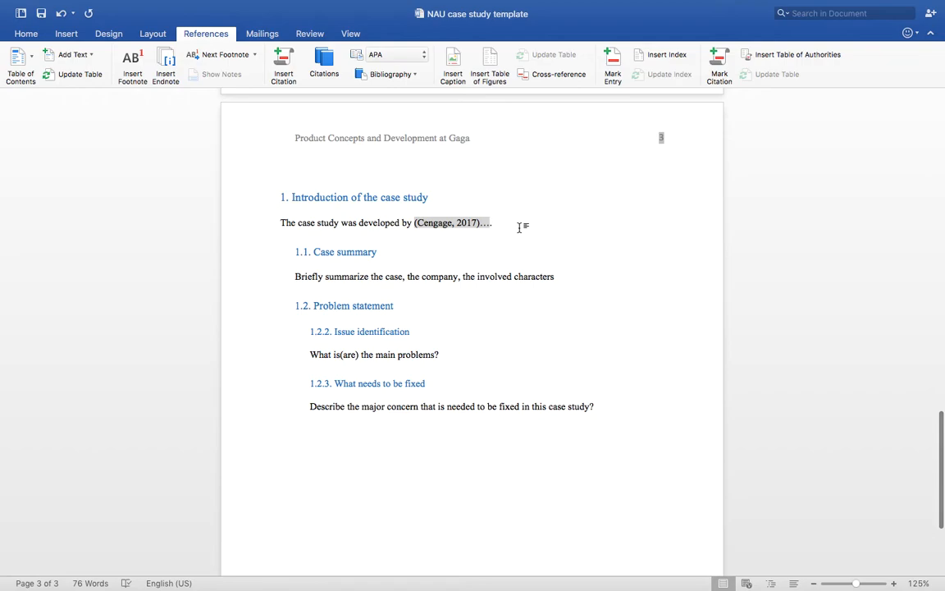
- Edit the Cengage citation in the introduction sentence so that its title is suppressed
{"action": "left_click", "coordinate": [479, 222]}
{"action": "left_click", "coordinate": [487, 233]}
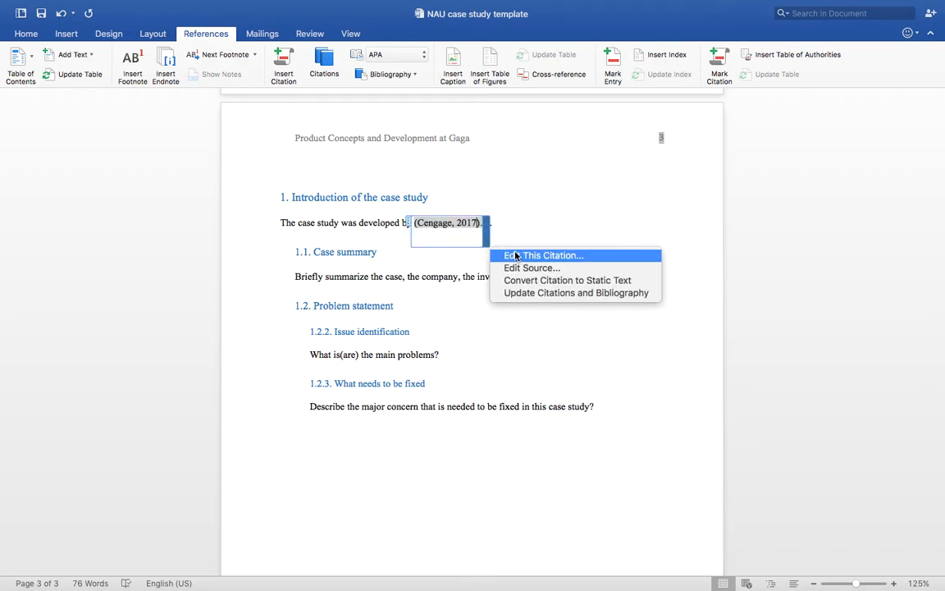
{"action": "left_click", "coordinate": [523, 256]}
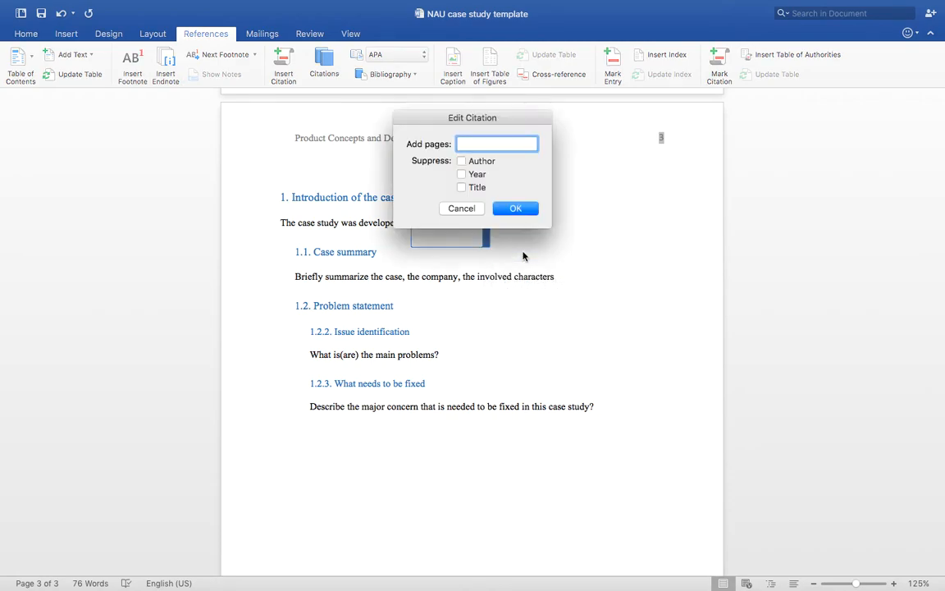
{"action": "left_click", "coordinate": [461, 188]}
{"action": "left_click", "coordinate": [505, 212]}
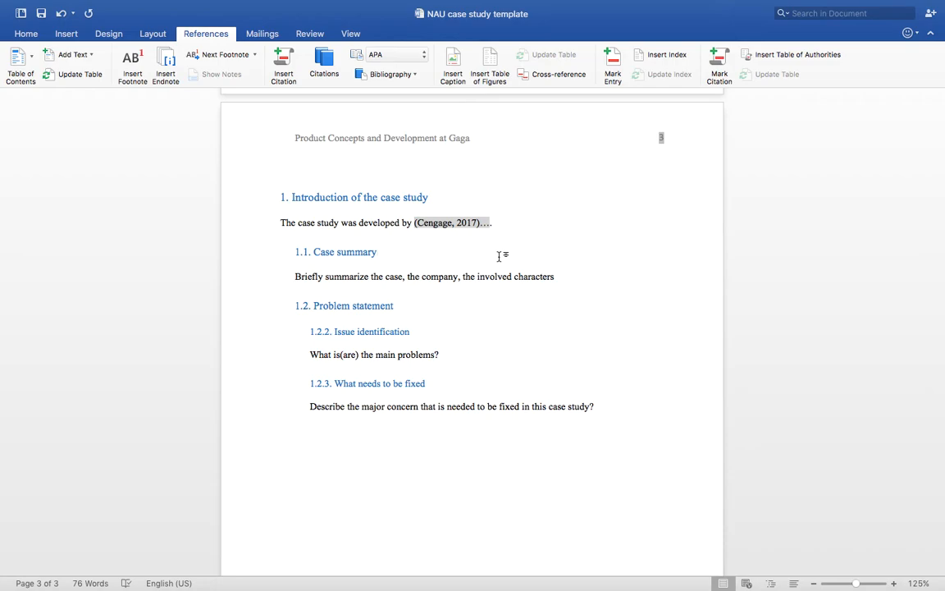
- Insert an automatic table of contents in the Modern style on the blank page 2
{"action": "scroll", "coordinate": [499, 256], "scroll_direction": "down", "scroll_amount": 1}
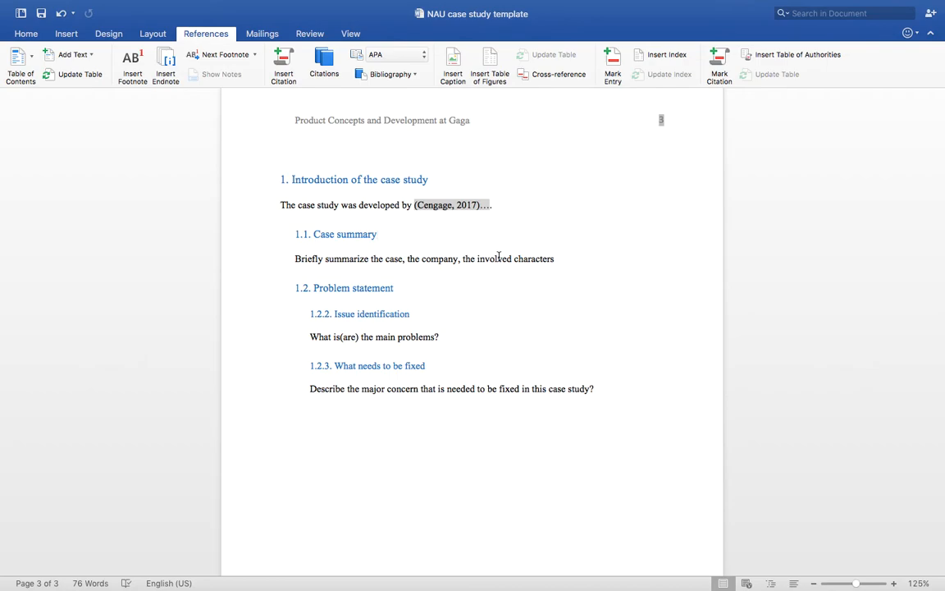
{"action": "scroll", "coordinate": [498, 257], "scroll_direction": "down", "scroll_amount": 1}
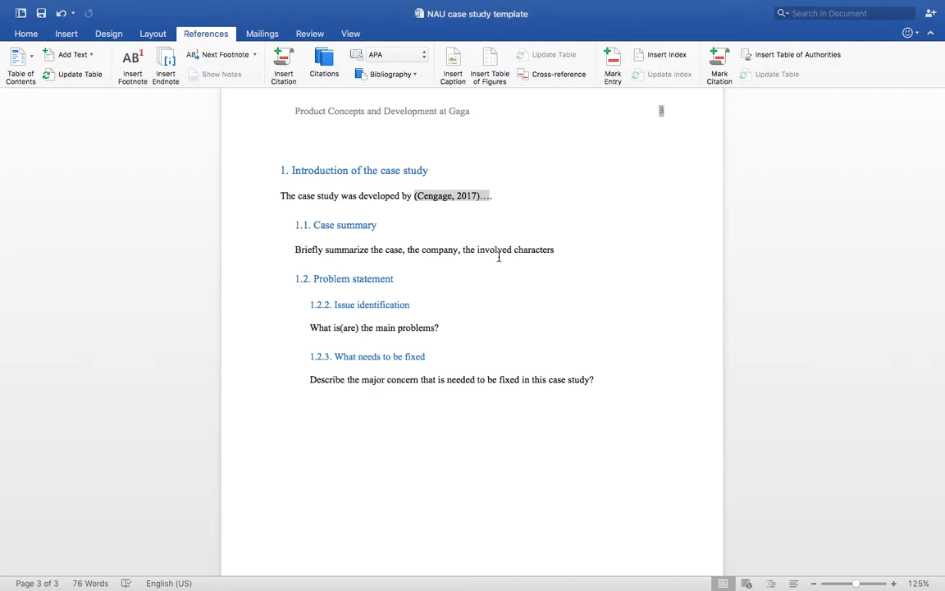
{"action": "scroll", "coordinate": [498, 257], "scroll_direction": "up", "scroll_amount": 10}
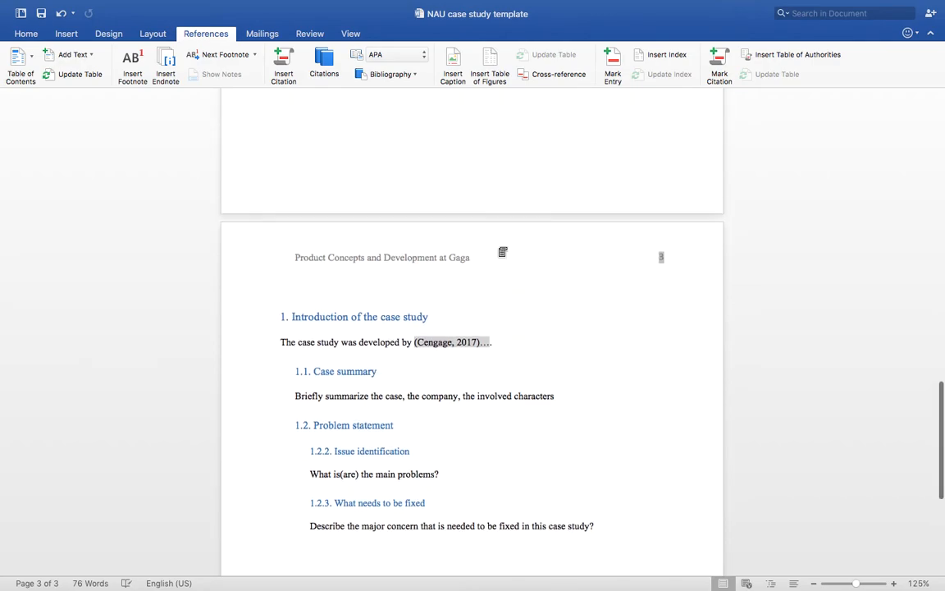
{"action": "scroll", "coordinate": [503, 253], "scroll_direction": "up", "scroll_amount": 3}
{"action": "scroll", "coordinate": [502, 251], "scroll_direction": "down", "scroll_amount": 3}
{"action": "left_click", "coordinate": [363, 291]}
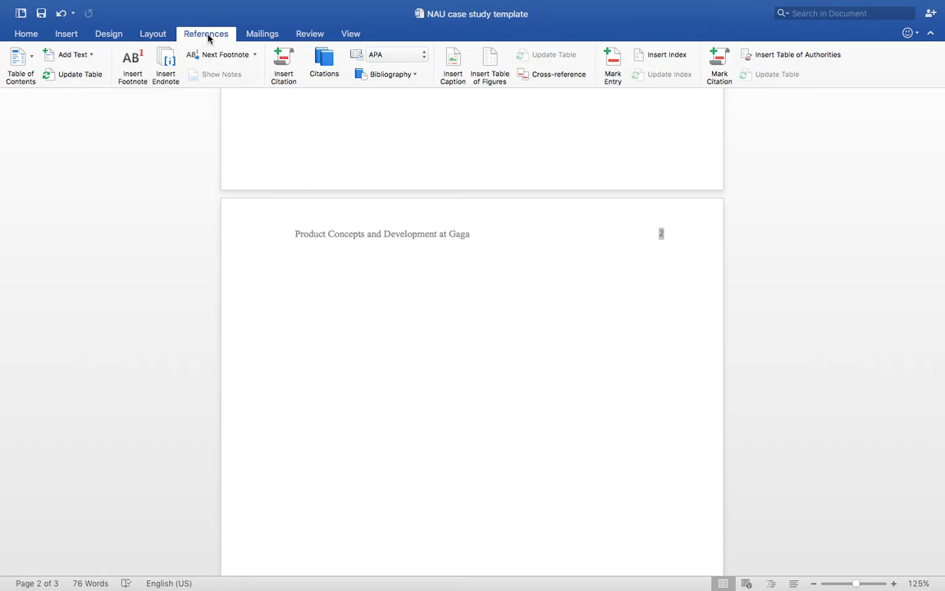
{"action": "left_click", "coordinate": [17, 62]}
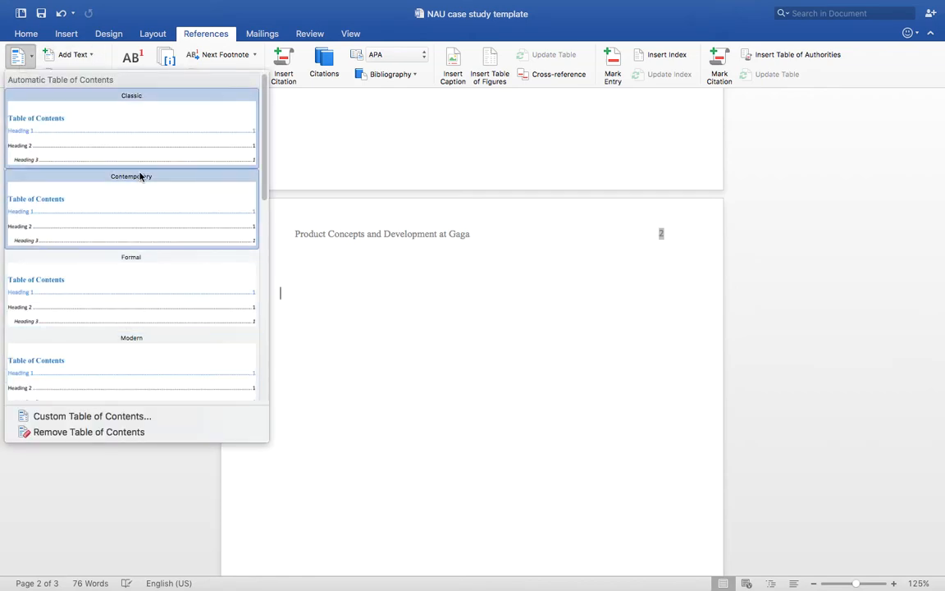
{"action": "left_click", "coordinate": [118, 365]}
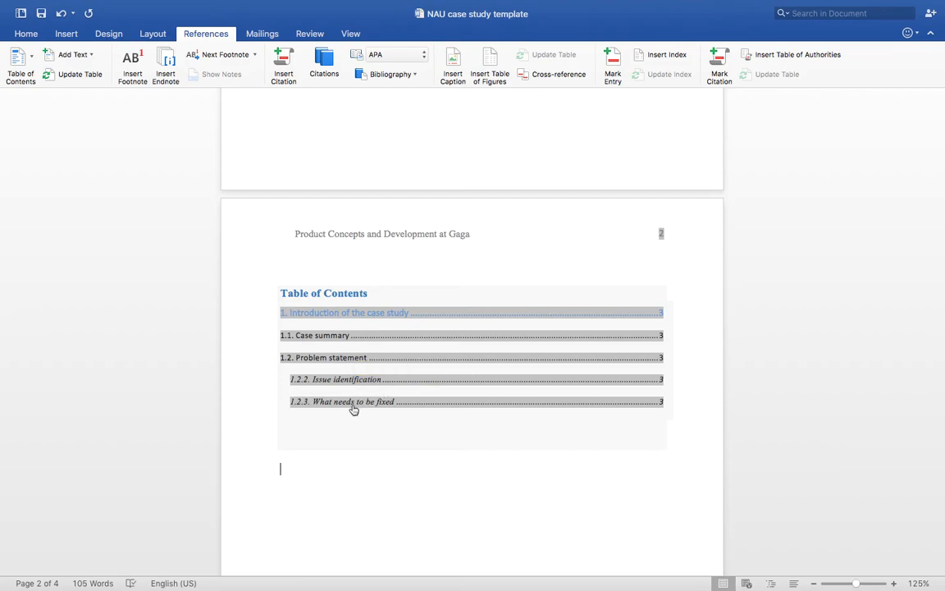
- Test the table of contents links by following the "1.2.2. Issue identification" entry and returning to the contents page
{"action": "left_click", "coordinate": [362, 386]}
{"action": "scroll", "coordinate": [364, 389], "scroll_direction": "up", "scroll_amount": 10}
{"action": "scroll", "coordinate": [364, 389], "scroll_direction": "up", "scroll_amount": 5}
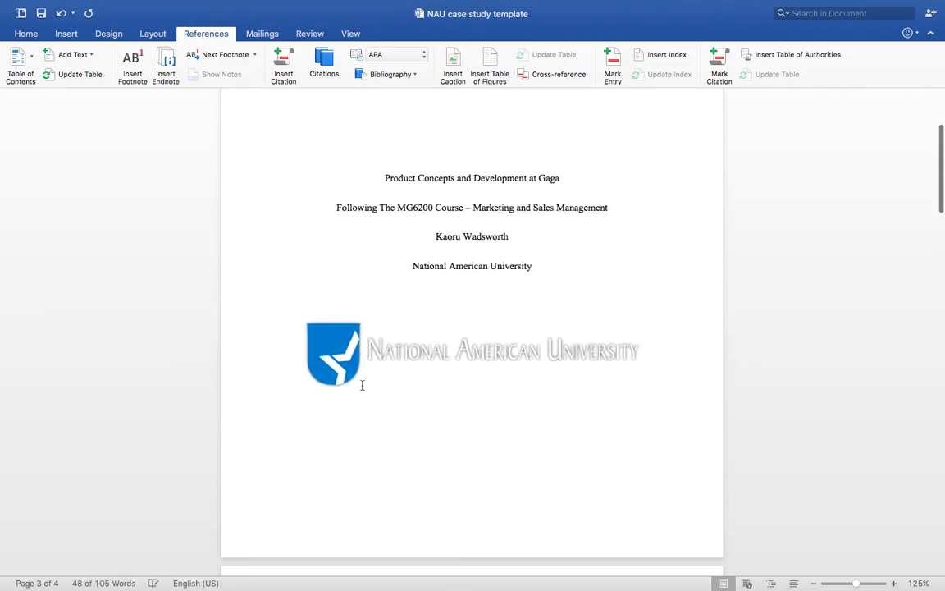
{"action": "scroll", "coordinate": [363, 391], "scroll_direction": "down", "scroll_amount": 6}
{"action": "left_click", "coordinate": [359, 380]}
{"action": "scroll", "coordinate": [359, 382], "scroll_direction": "up", "scroll_amount": 10}
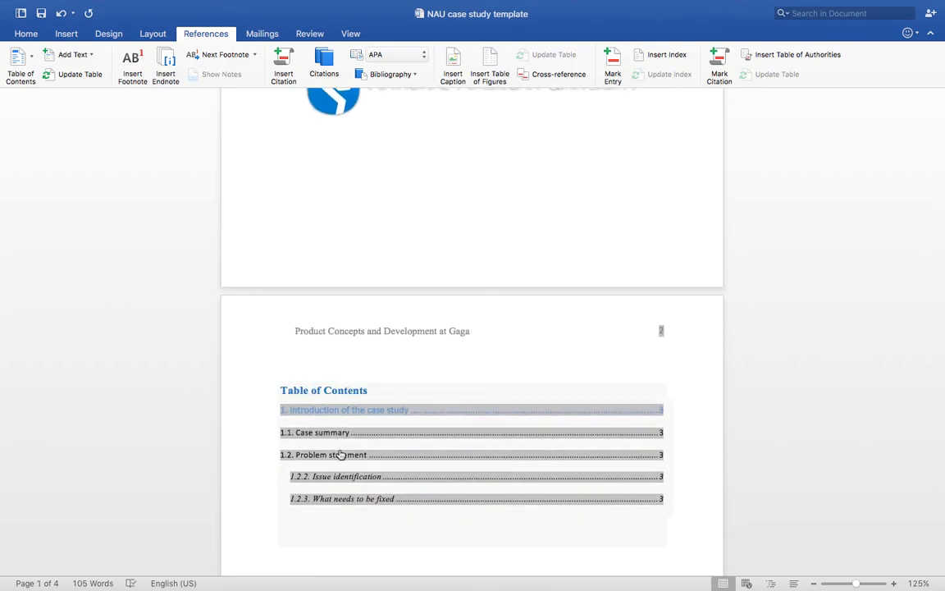
{"action": "scroll", "coordinate": [341, 454], "scroll_direction": "down", "scroll_amount": 1}
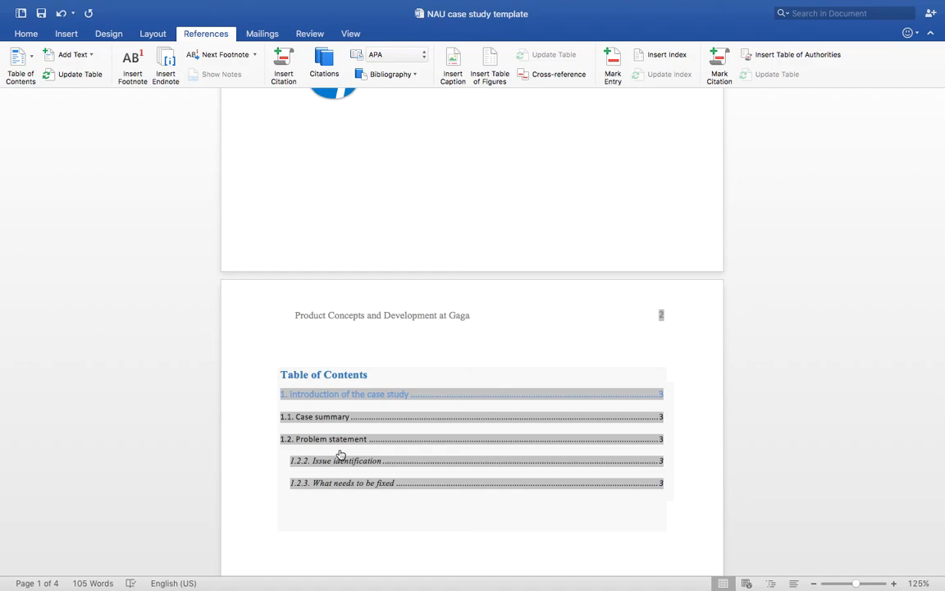
{"action": "left_click", "coordinate": [341, 455]}
- Insert the built-in Bibliography at the start of the blank page 4
{"action": "scroll", "coordinate": [341, 451], "scroll_direction": "down", "scroll_amount": 5}
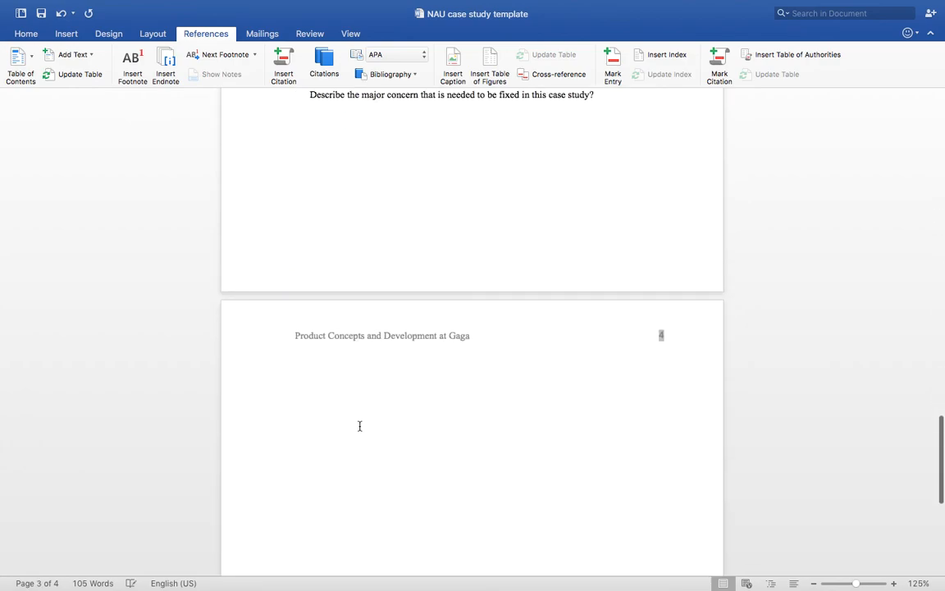
{"action": "left_click", "coordinate": [389, 398]}
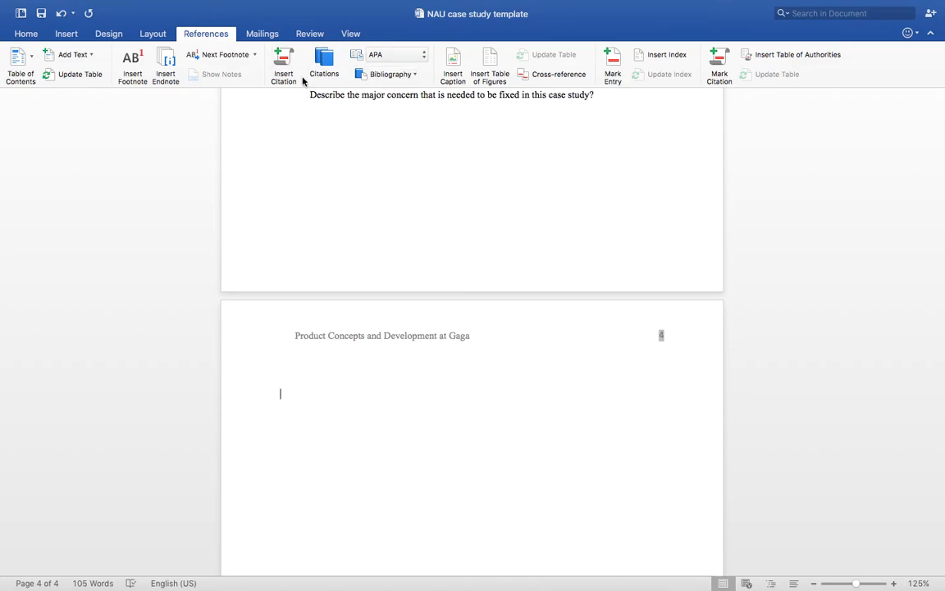
{"action": "left_click", "coordinate": [401, 75]}
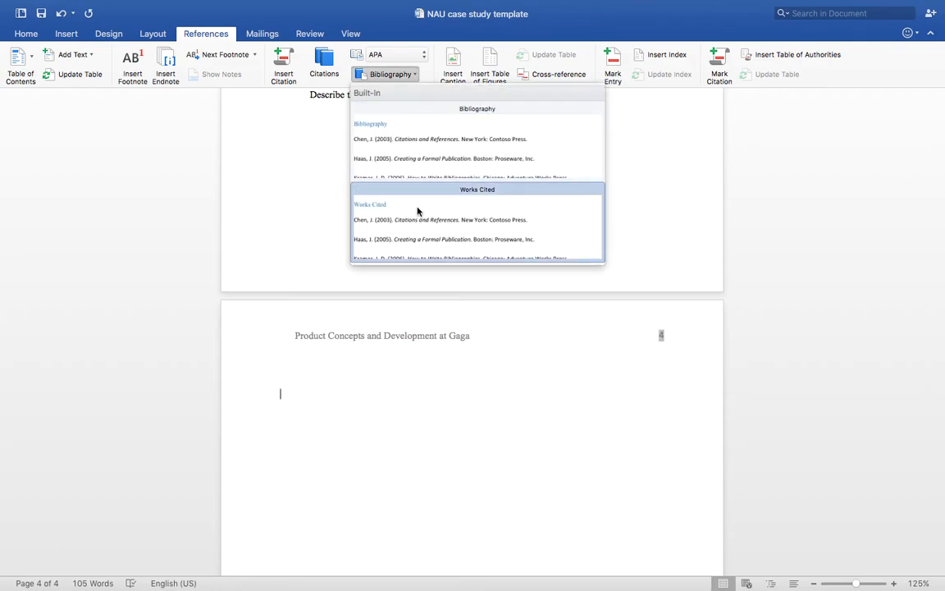
{"action": "left_click", "coordinate": [442, 166]}
{"action": "scroll", "coordinate": [417, 353], "scroll_direction": "up", "scroll_amount": 3}
{"action": "scroll", "coordinate": [417, 353], "scroll_direction": "down", "scroll_amount": 1}
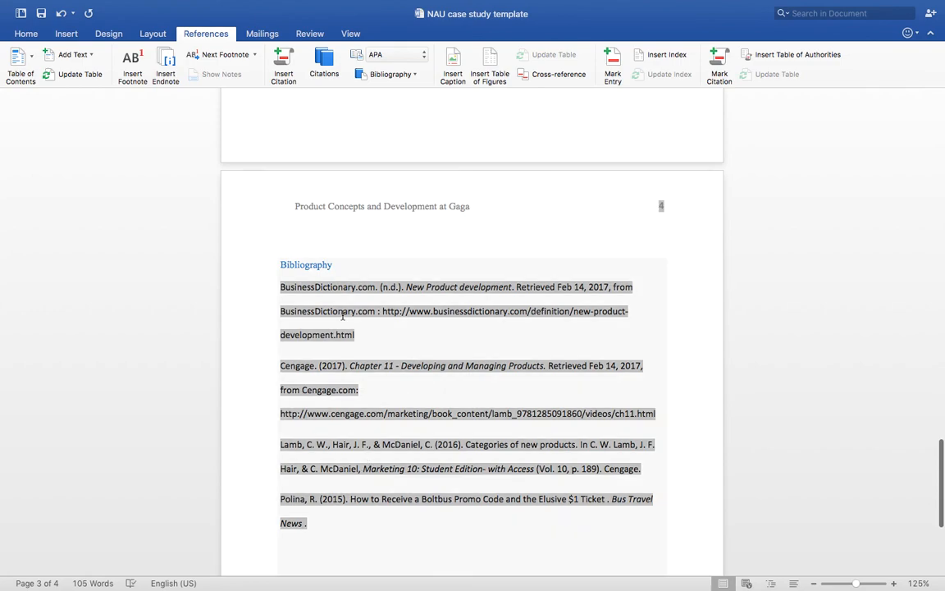
{"action": "scroll", "coordinate": [299, 271], "scroll_direction": "down", "scroll_amount": 2}
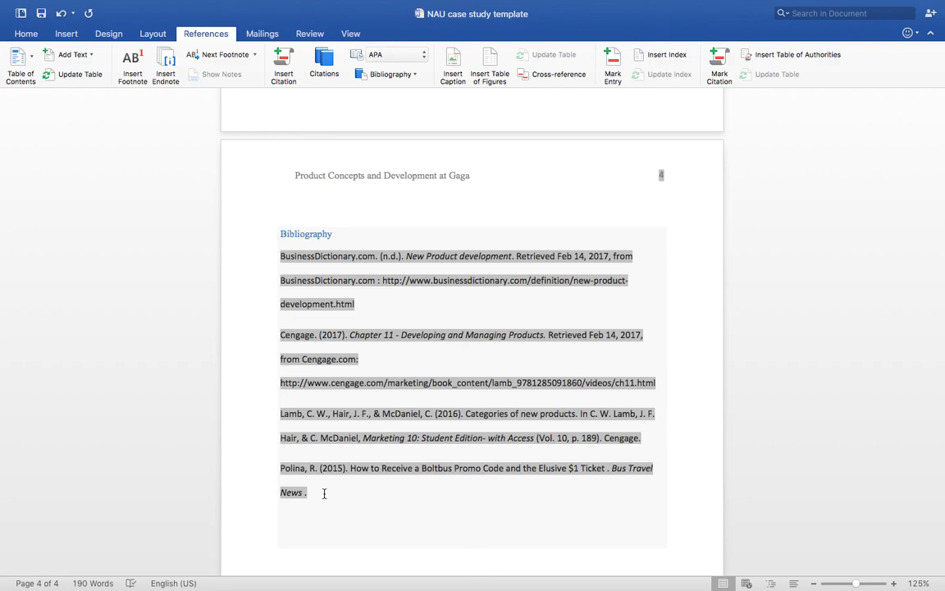
- Centre the "Bibliography" heading on page 4
{"action": "double_click", "coordinate": [318, 233]}
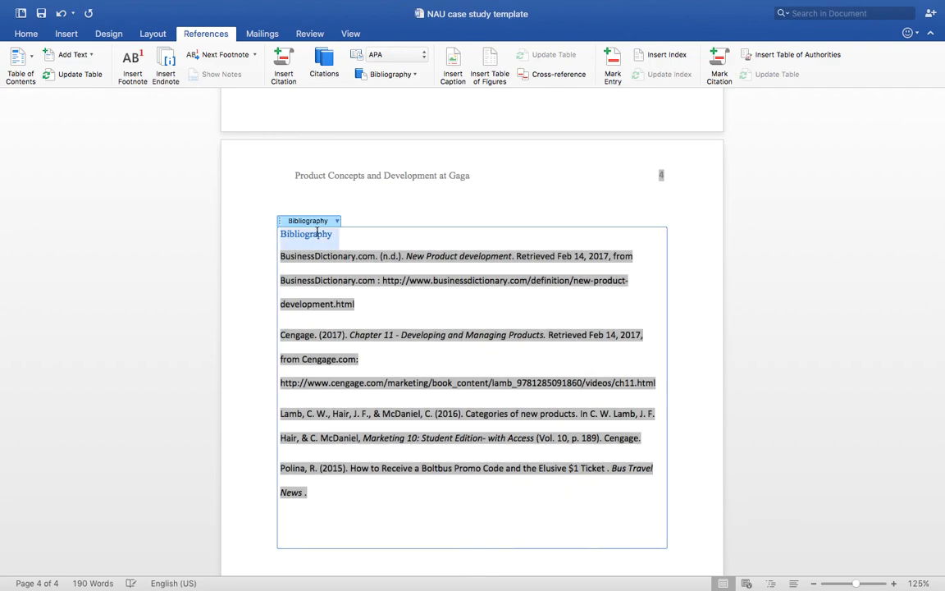
{"action": "left_click", "coordinate": [27, 34]}
{"action": "left_click", "coordinate": [309, 74]}
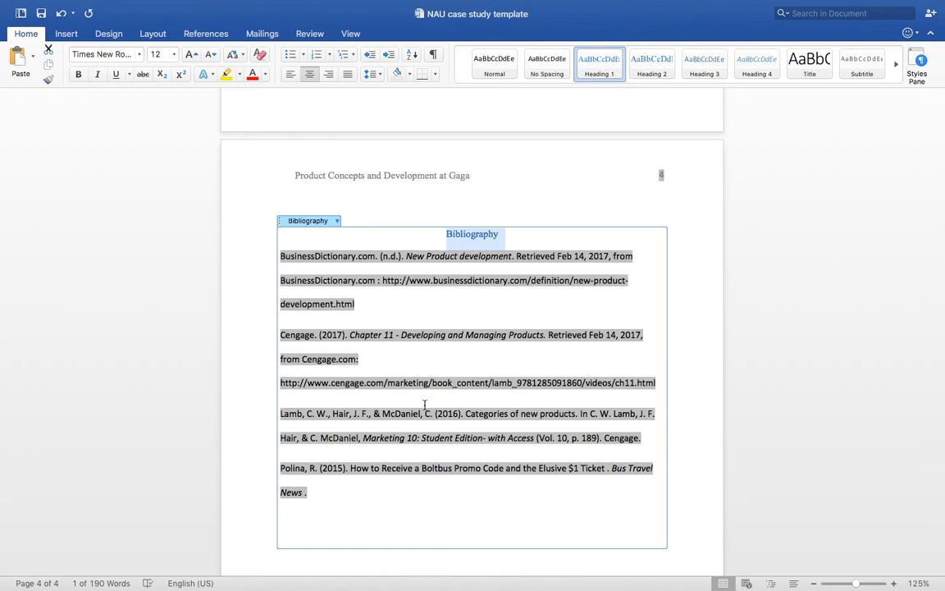
- Apply a hanging indent to all reference entries below the Bibliography heading
{"action": "left_click", "coordinate": [337, 505]}
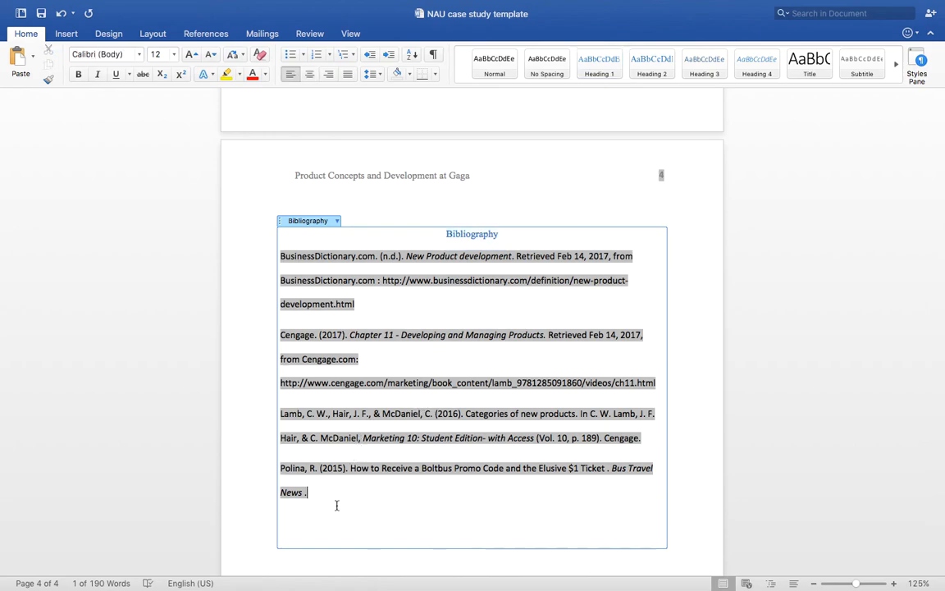
{"action": "left_click", "coordinate": [282, 249], "text": "shift"}
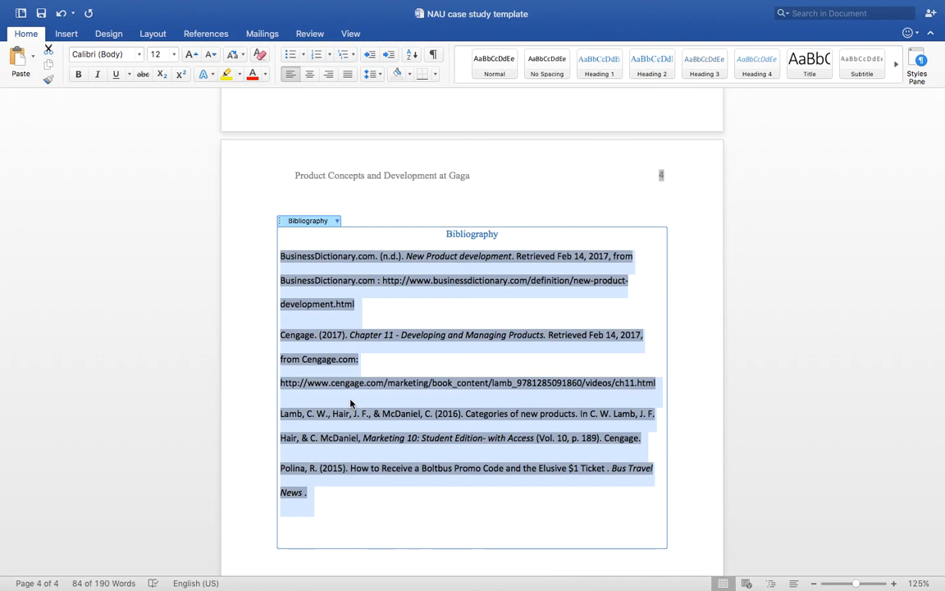
{"action": "key", "text": "super+t"}
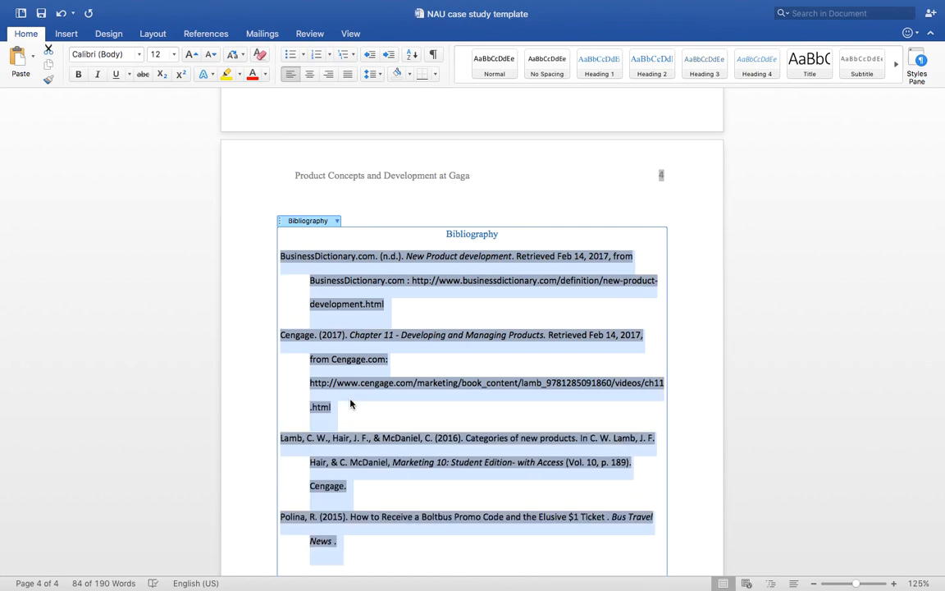
{"action": "left_click", "coordinate": [293, 396]}
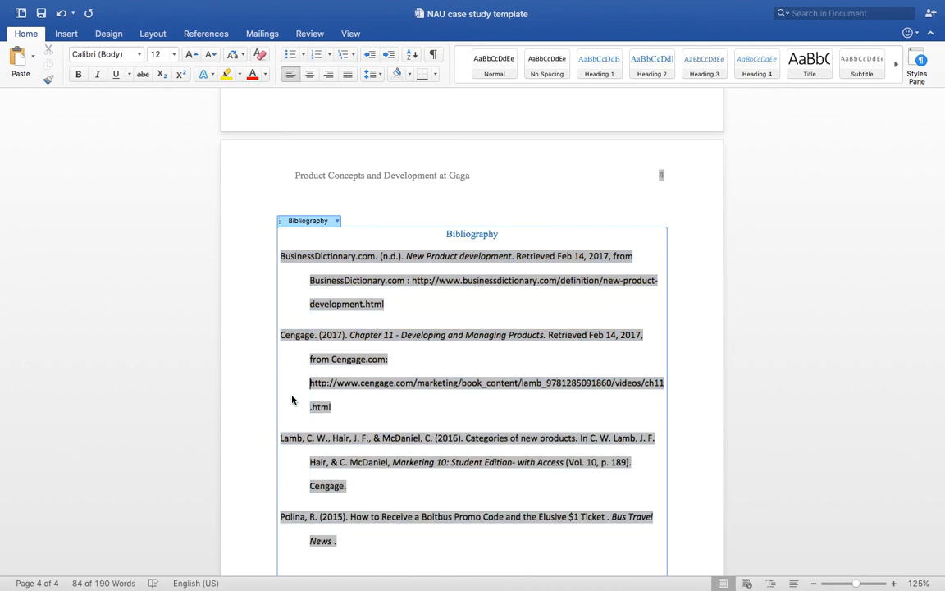
{"action": "scroll", "coordinate": [245, 403], "scroll_direction": "down", "scroll_amount": 5}
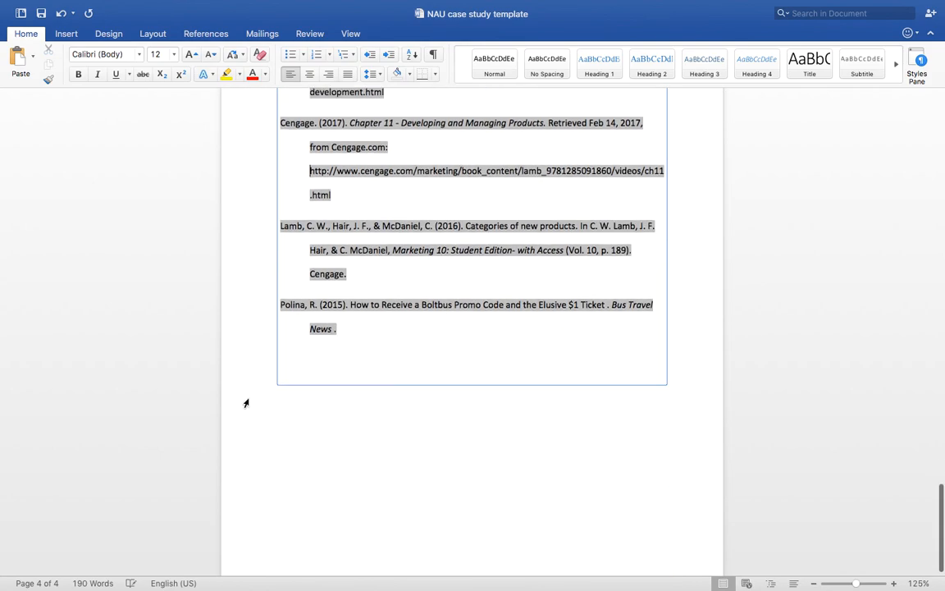